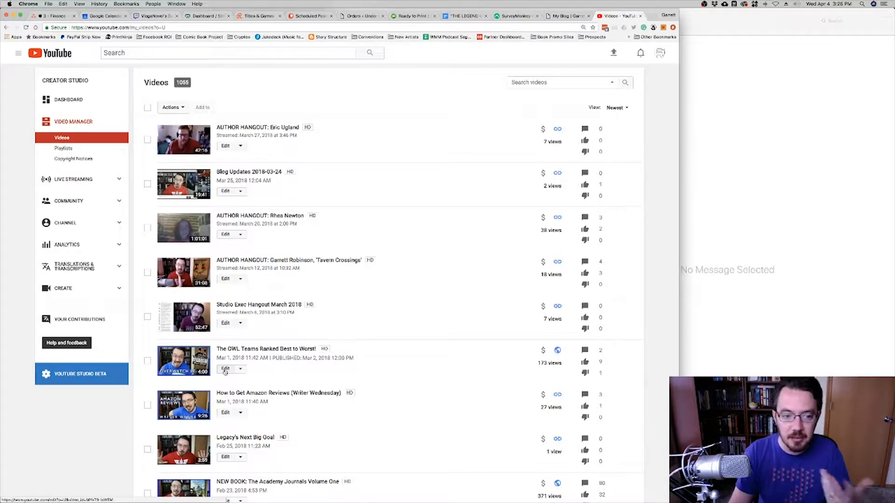
- Find the video "Wil Wheaton is Stressing Me Out" in the video list and open it for editing
left_click(225, 369)
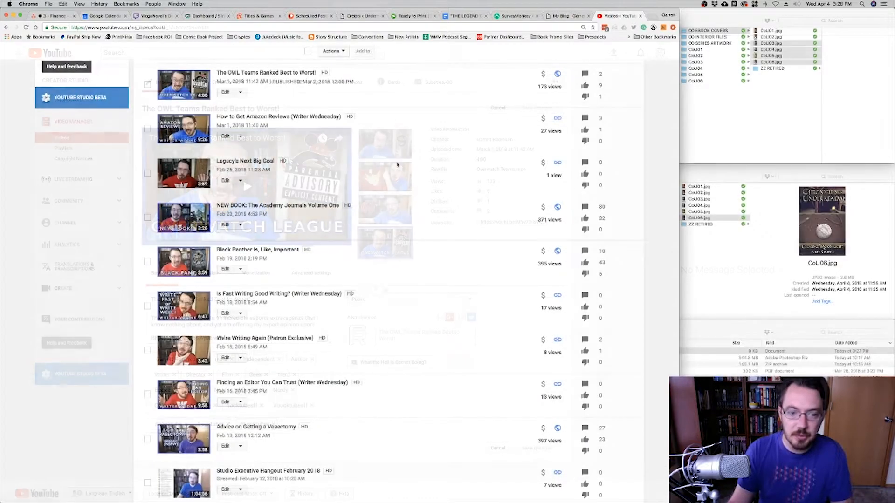
scroll(398, 165, "down", 5)
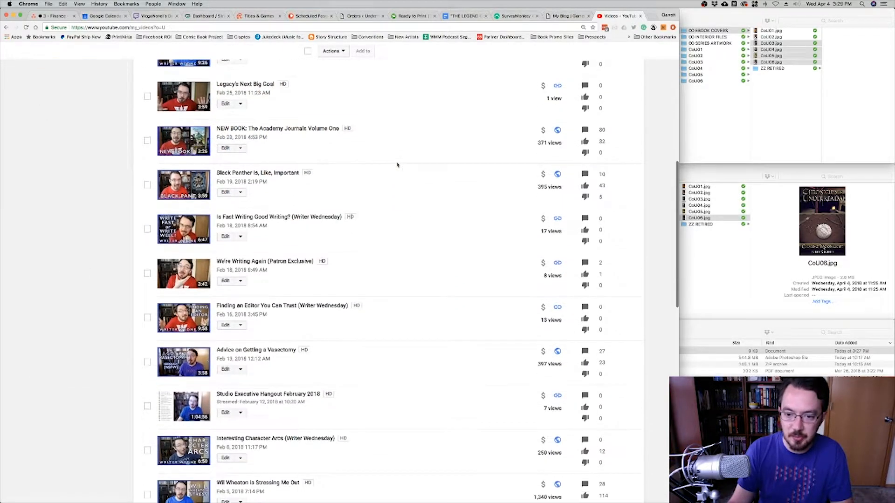
scroll(398, 164, "down", 3)
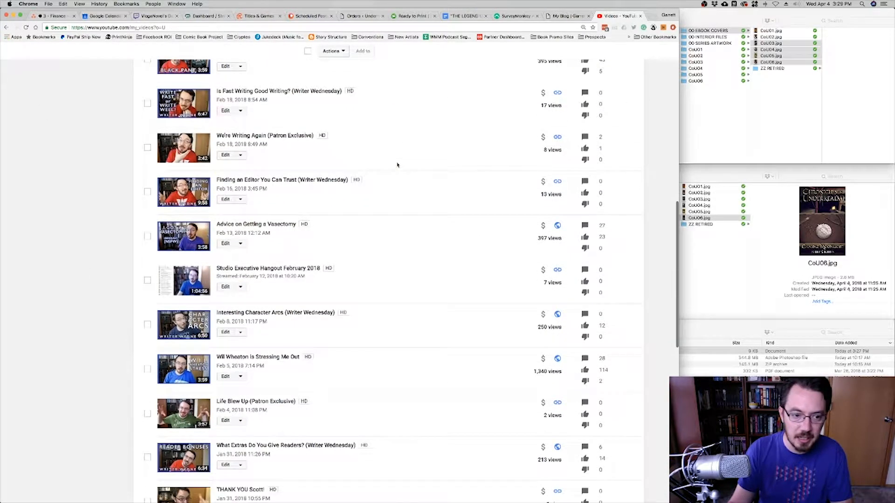
scroll(398, 164, "down", 2)
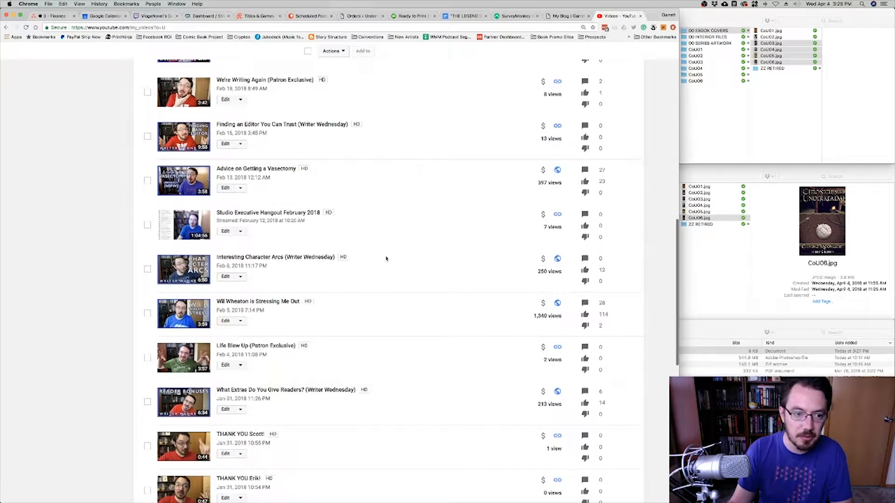
scroll(347, 286, "down", 2)
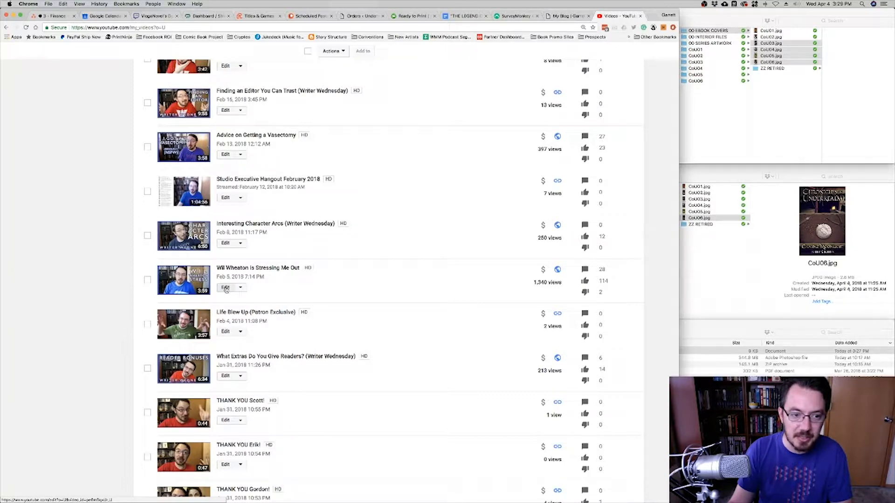
left_click(226, 289)
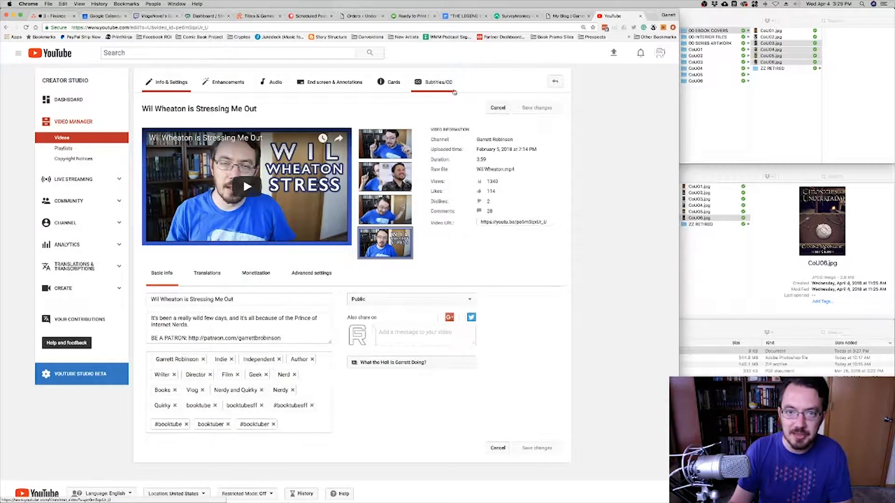
- Open the video's automatic English subtitles and download them as an .srt file
left_click(436, 86)
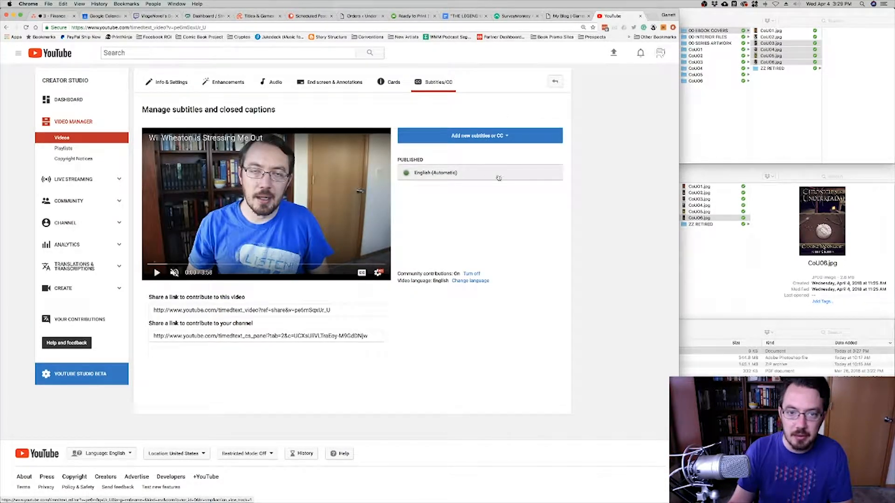
left_click(459, 176)
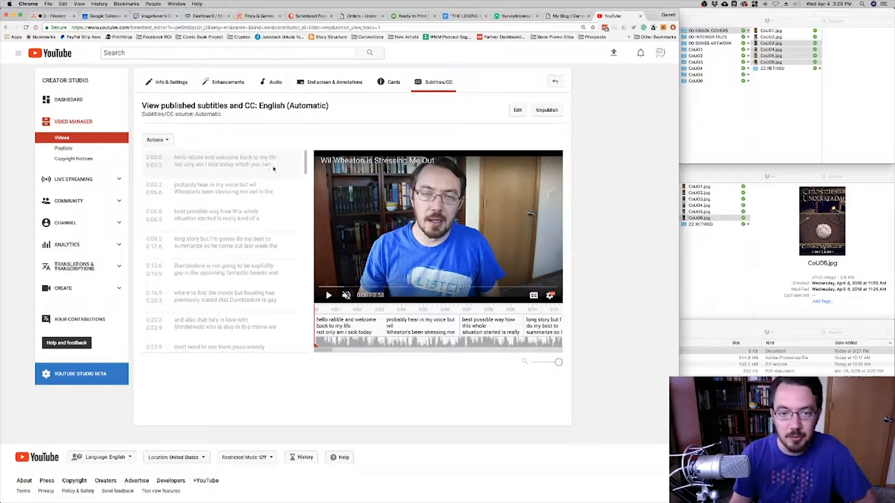
left_click(167, 141)
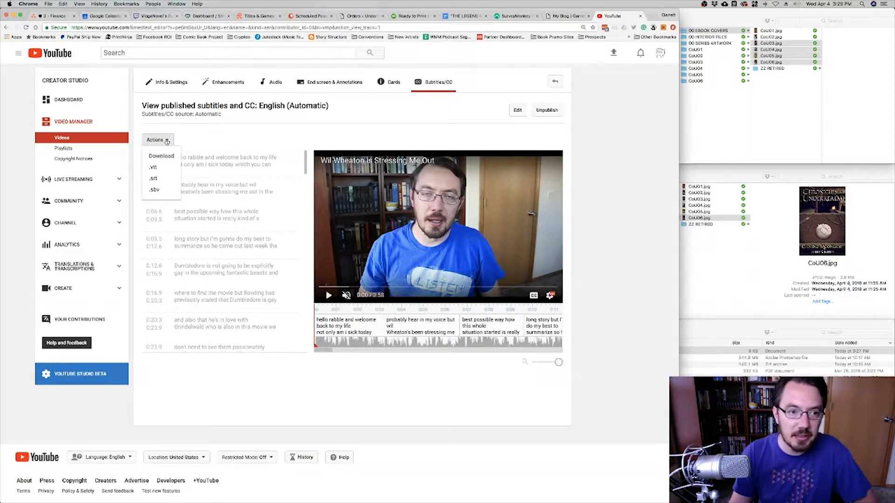
left_click(163, 180)
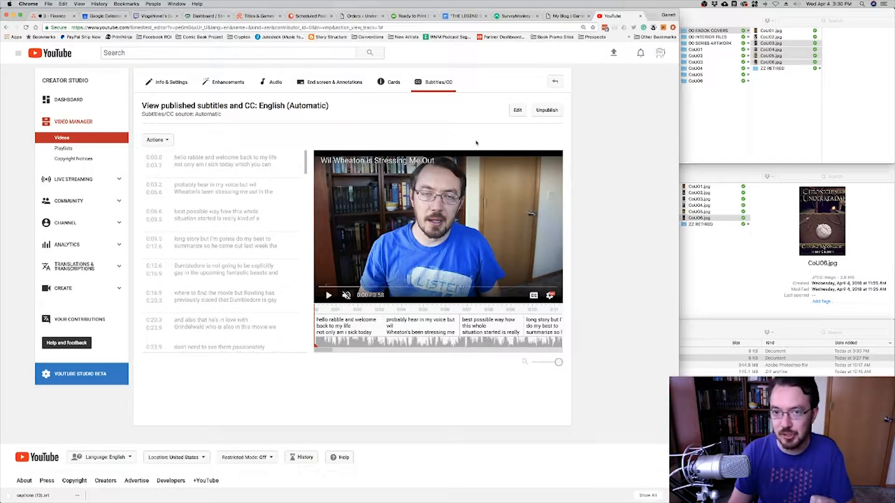
- Start editing the automatic subtitles and correct the first caption's opening line to "Hello, Rebel, and welcome back to my life."
left_click(518, 110)
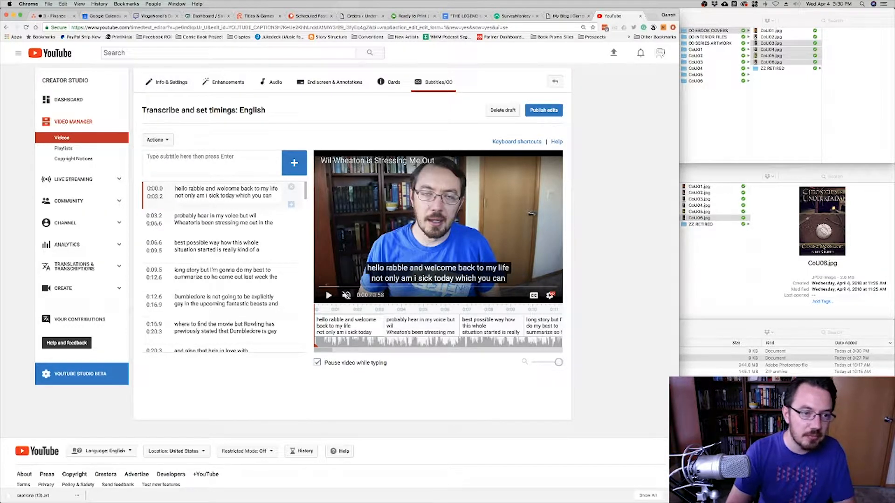
key("BackSpace")
type("Hello")
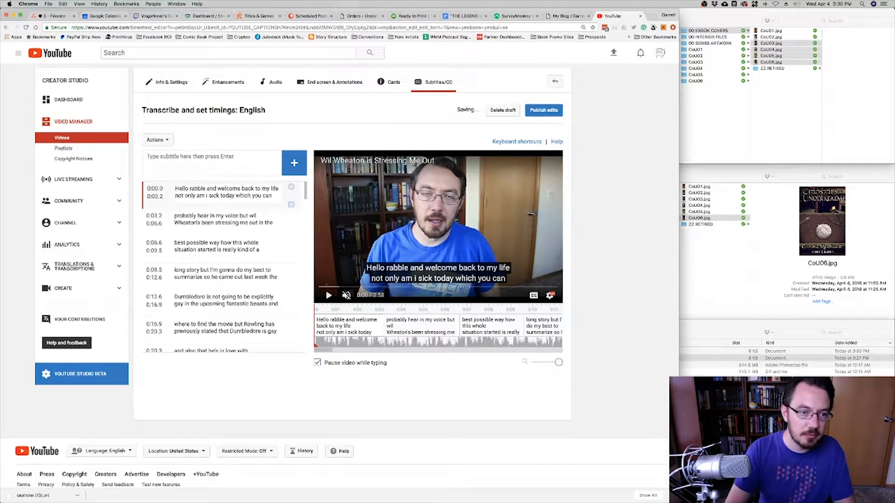
type(",")
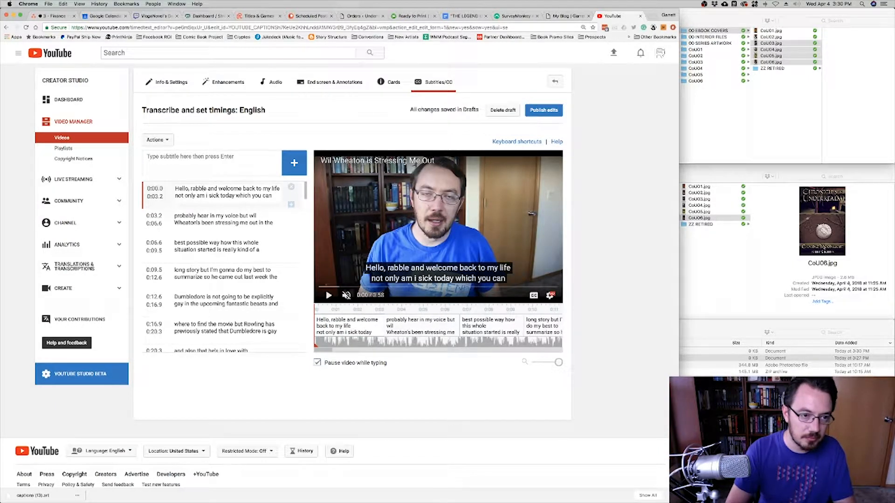
double_click(198, 189)
type("Rebel,")
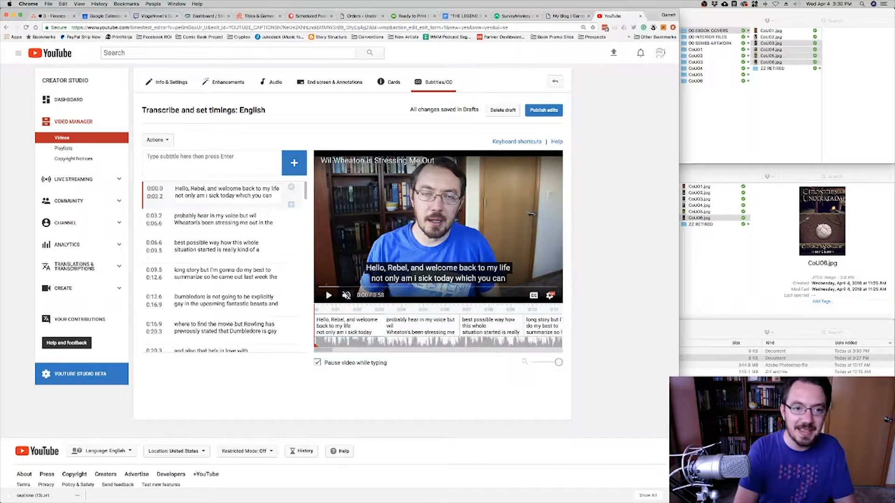
type(".")
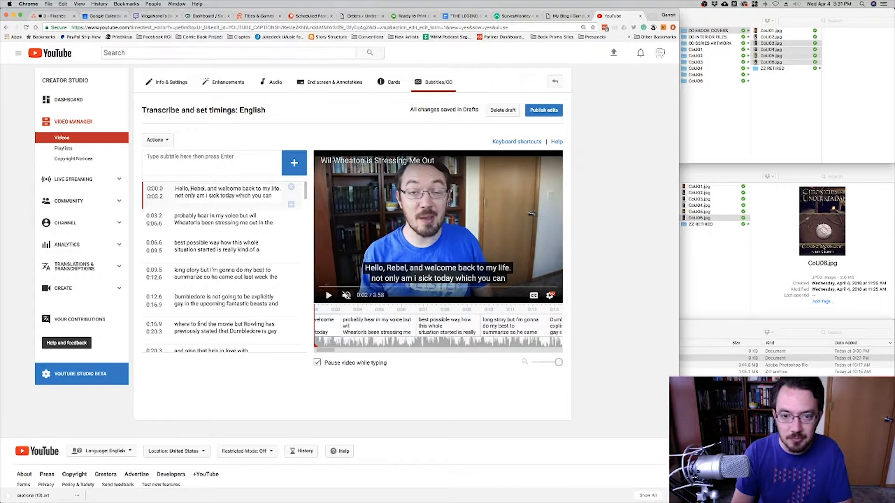
- Skip forward and back through the opening seconds of the video to examine the first two captions, ending at the start
key("shift+Left")
key("shift+Left")
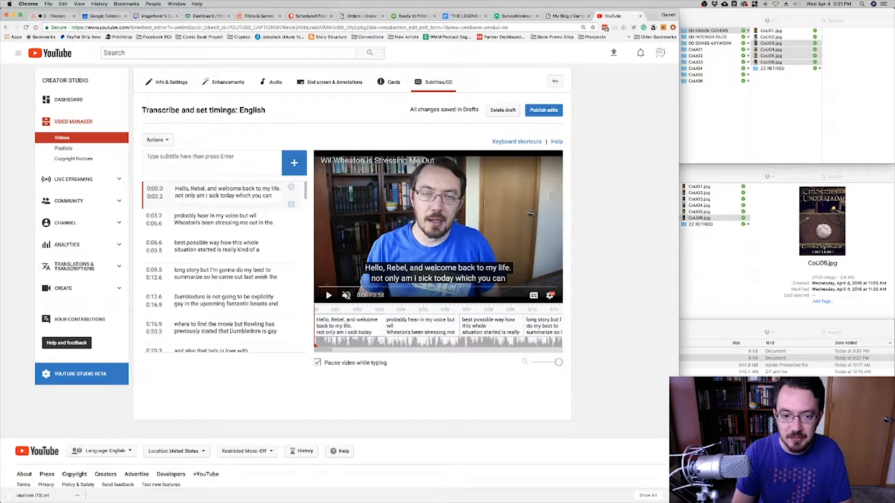
key("shift+Right")
key("shift+Right")
key("shift+Right")
key("shift+Right")
key("shift+Right")
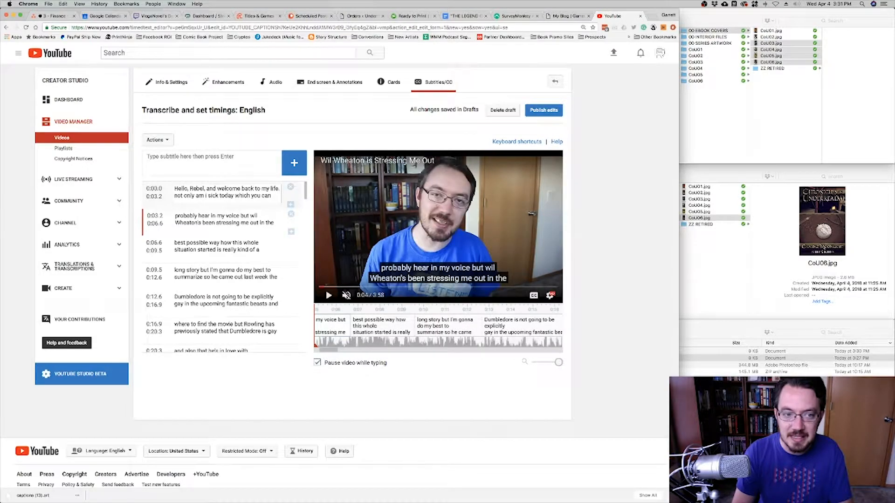
key("shift+Left")
key("shift+Left")
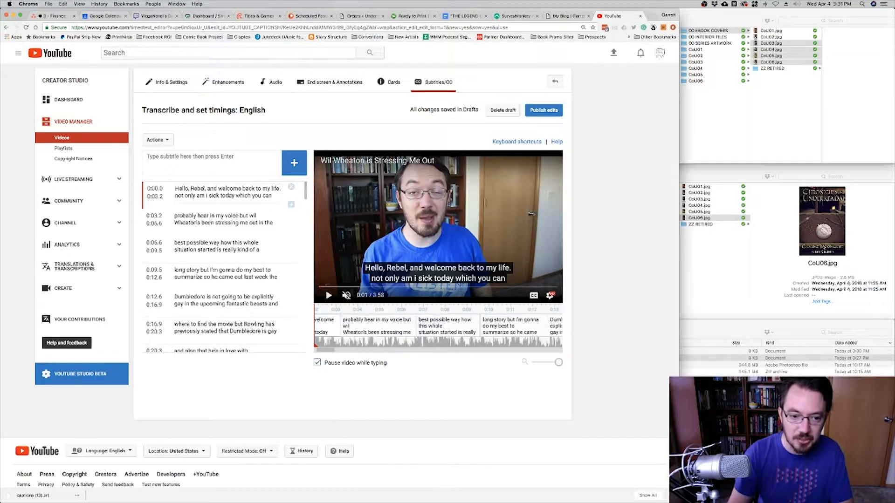
key("shift+Left")
key("shift+Left")
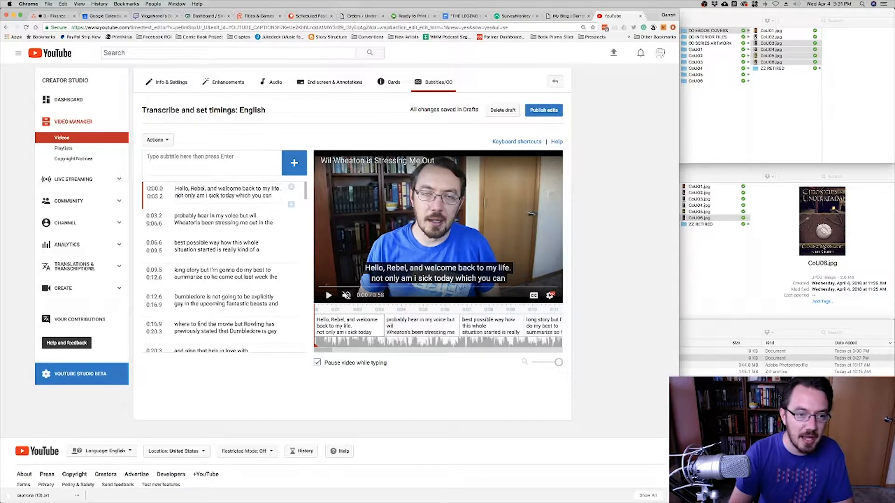
- Correct the second line of the first caption to "Not only am I sick today, which you can"
key("BackSpace")
type("N")
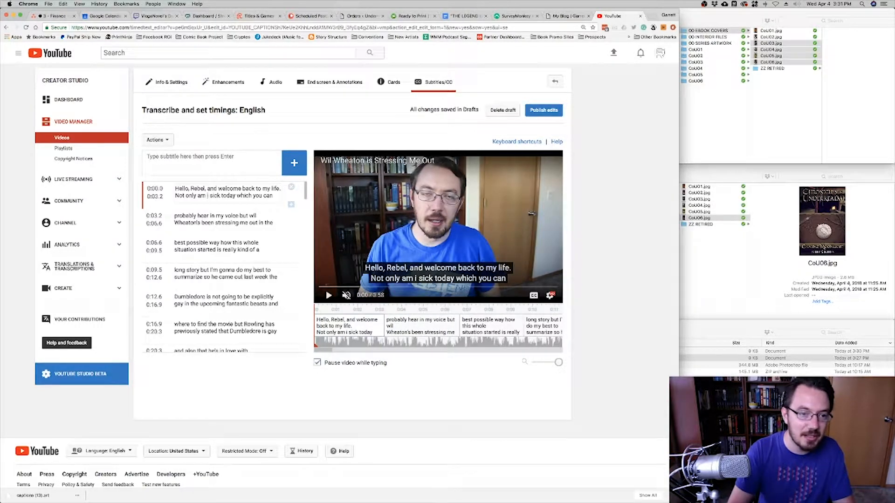
key("BackSpace")
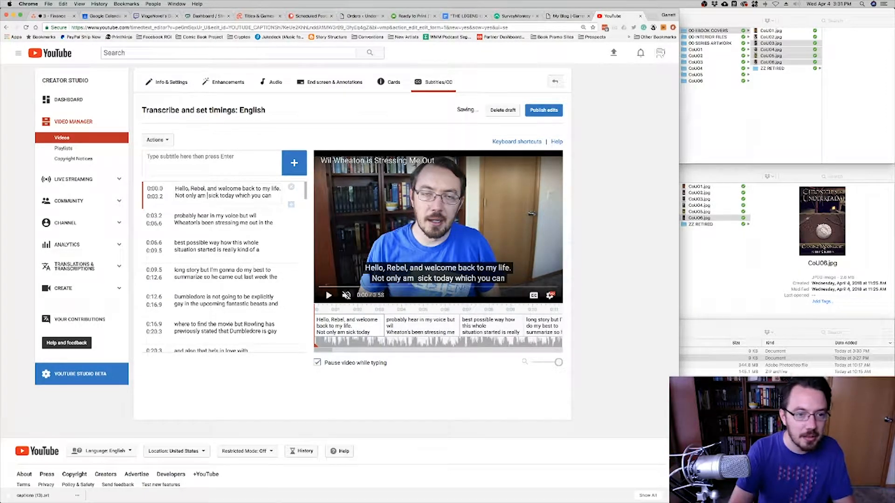
type("I")
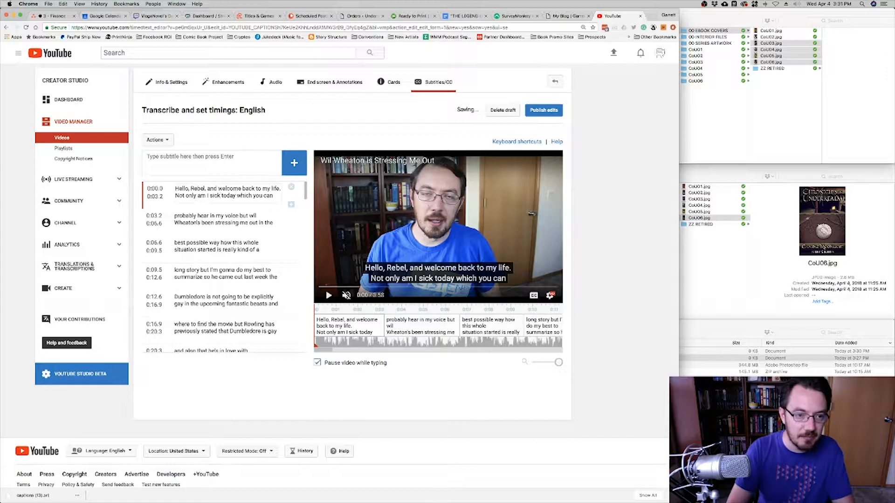
type(",")
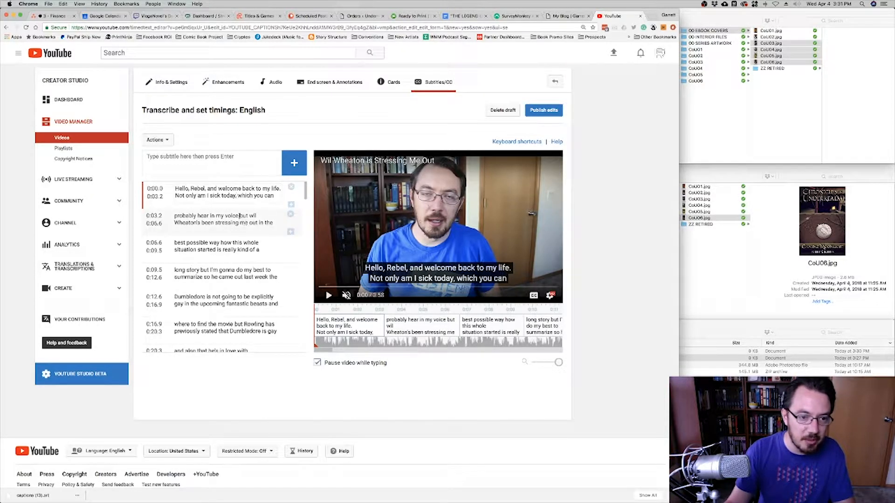
- Correct the first line of the caption at 0:03.2 to "probably hear in my voice, but Wil"
left_click(240, 215)
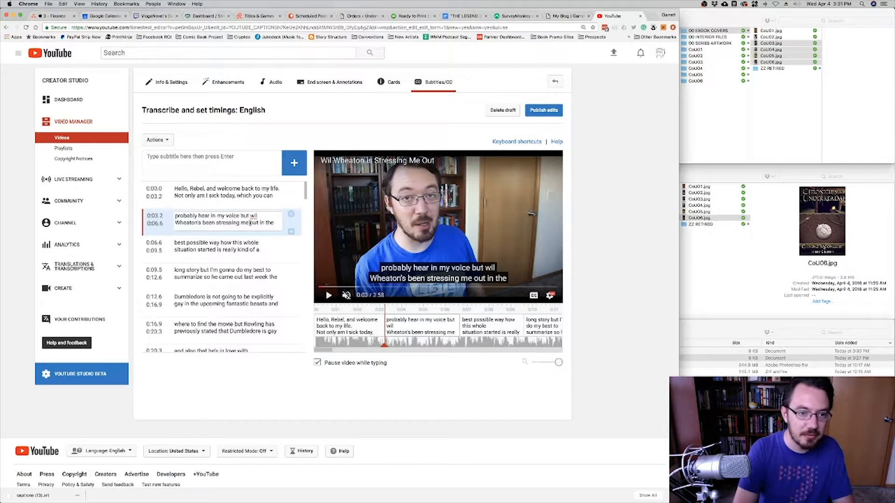
type(",")
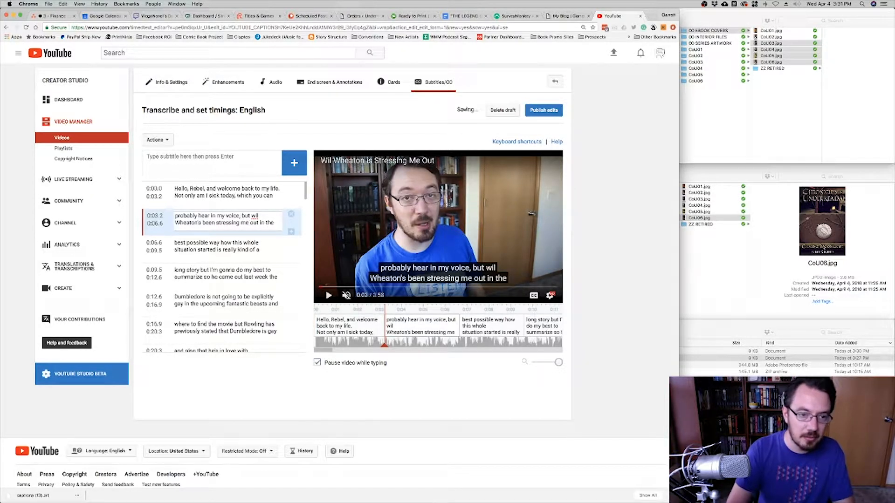
left_click(252, 216)
key("Delete")
type("W")
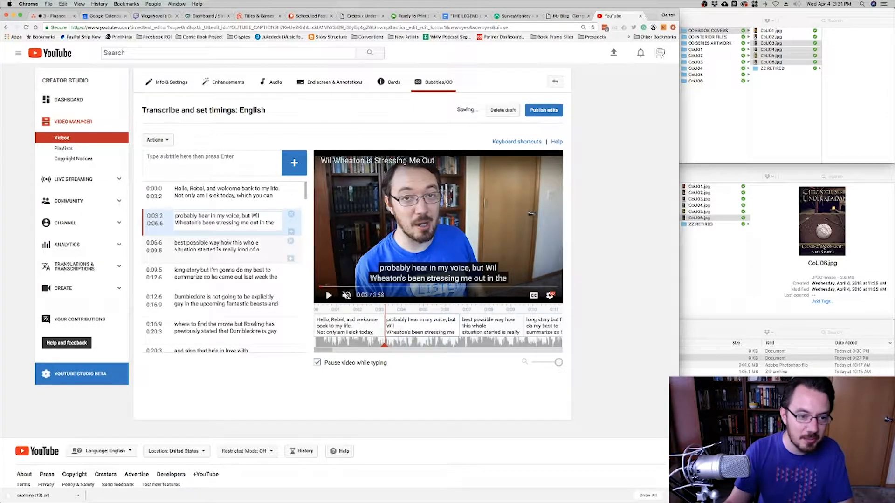
- Split the sentence in the caption at 0:06.6 so its first line reads "best possible way. How this whole"
left_click(253, 258)
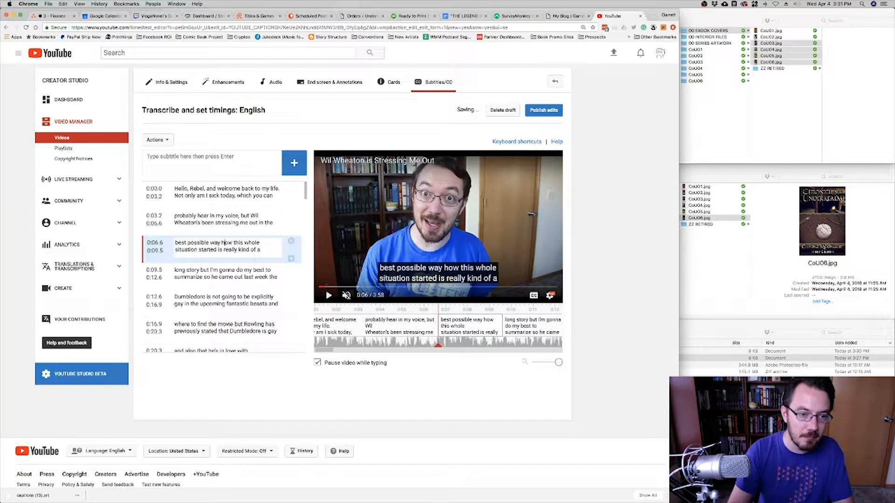
left_click(225, 242)
key("BackSpace")
key("BackSpace")
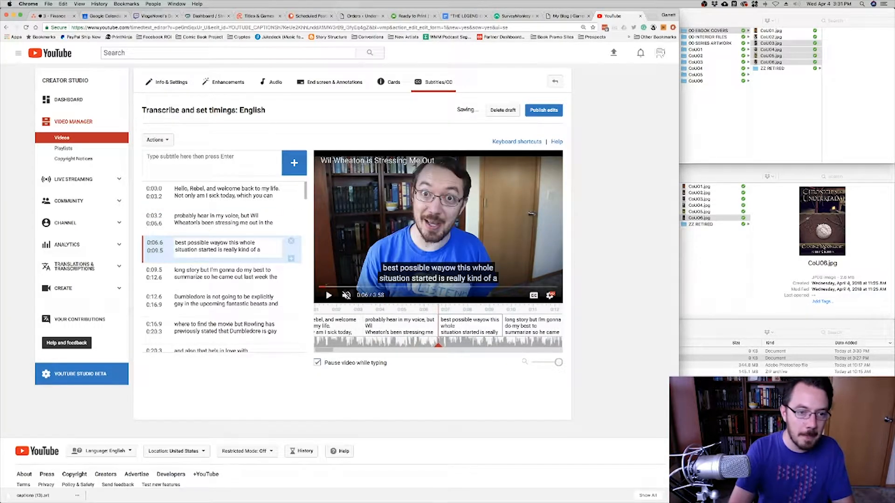
type(". H")
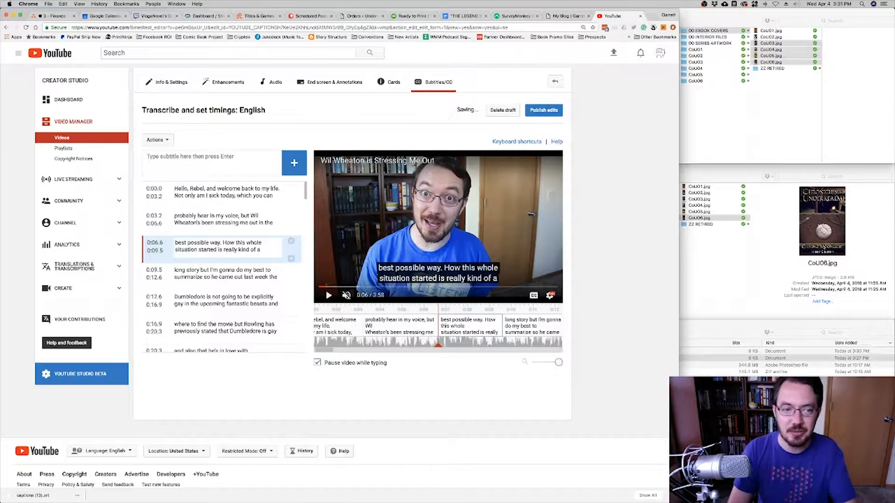
- Play the video from the first caption to check the subtitles against the speech, and pause it during the caption starting at 0:09.5
left_click(224, 199)
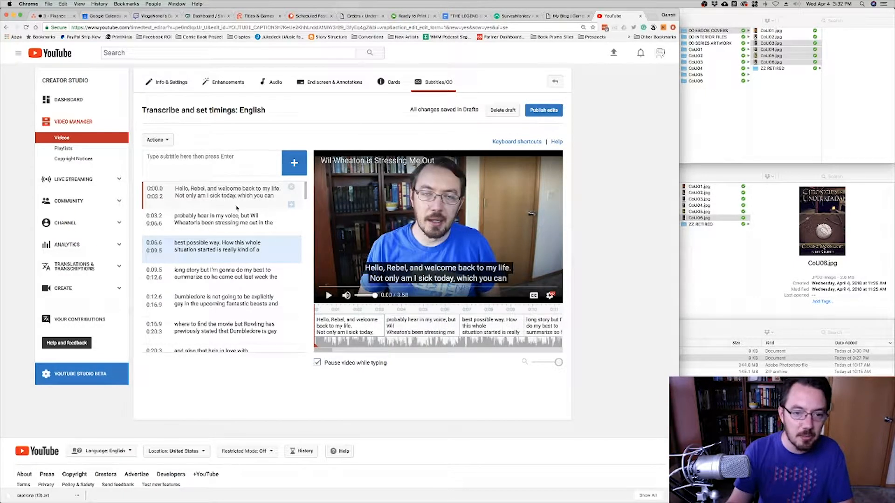
left_click(352, 311)
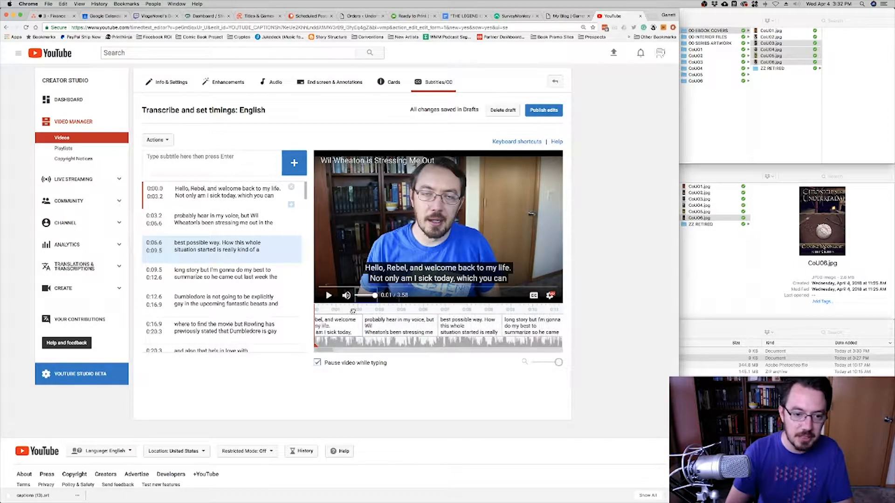
key("shift+Right")
key("shift+Left")
key("shift+Left")
scroll(353, 311, "right", 4)
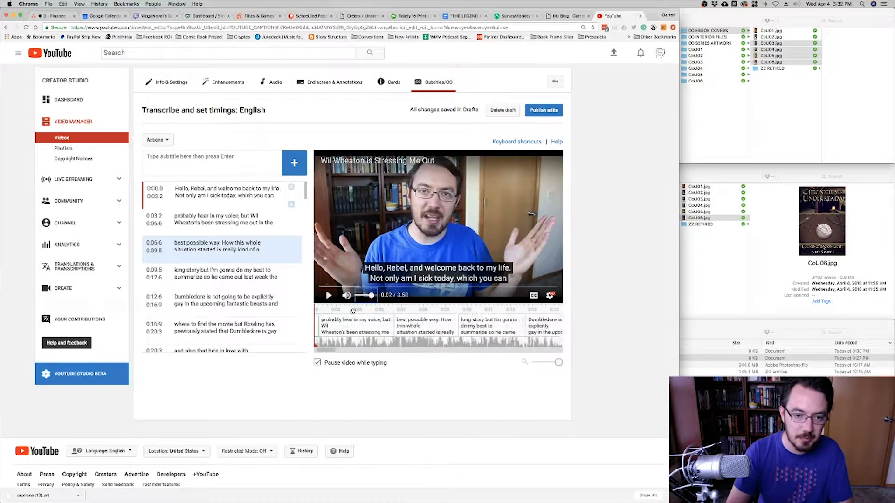
left_click(240, 197)
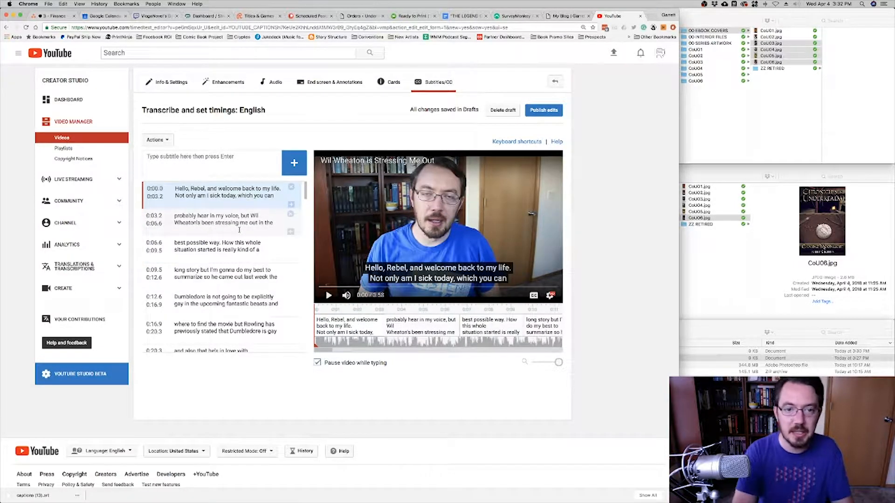
key("shift+space")
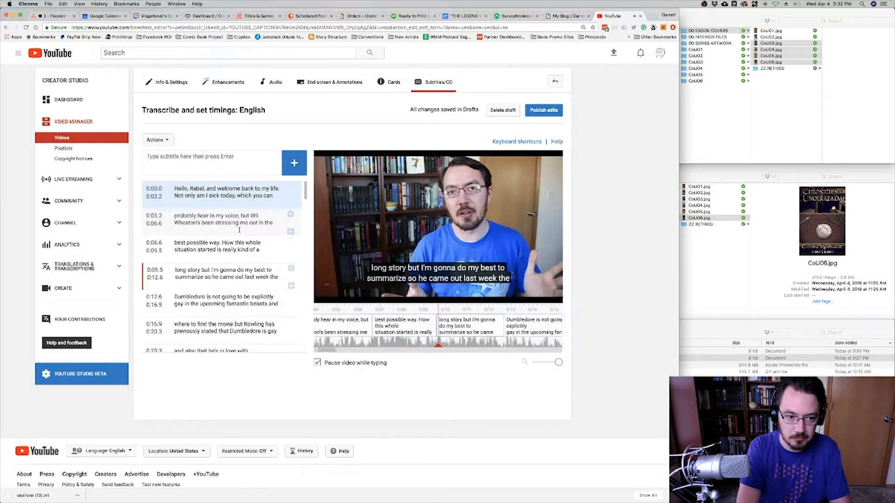
key("shift+space")
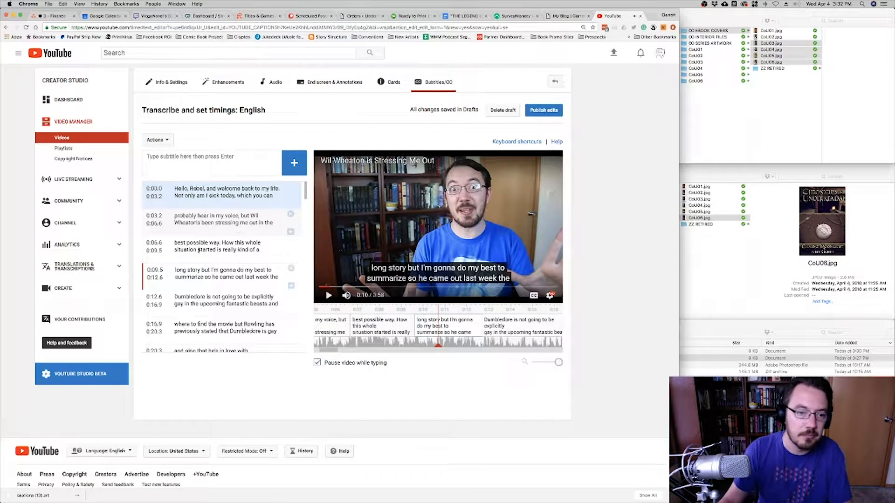
- Correct the caption at 0:09.5 to "long story, but I'm gonna do my best to summarize. So it came out last week that", with the video paused
left_click(198, 270)
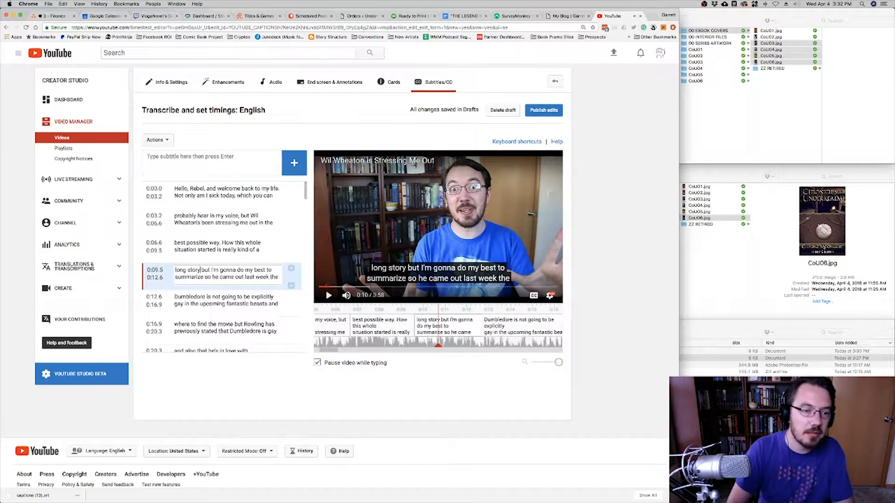
type(",")
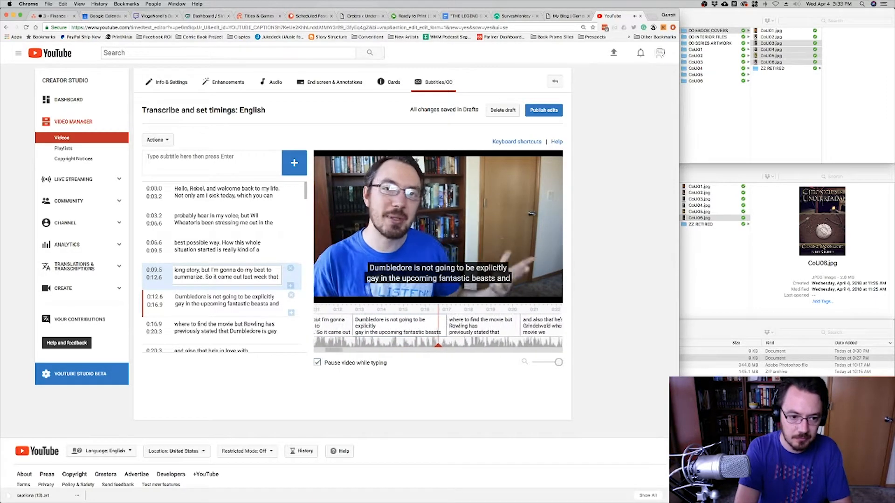
key("shift+space")
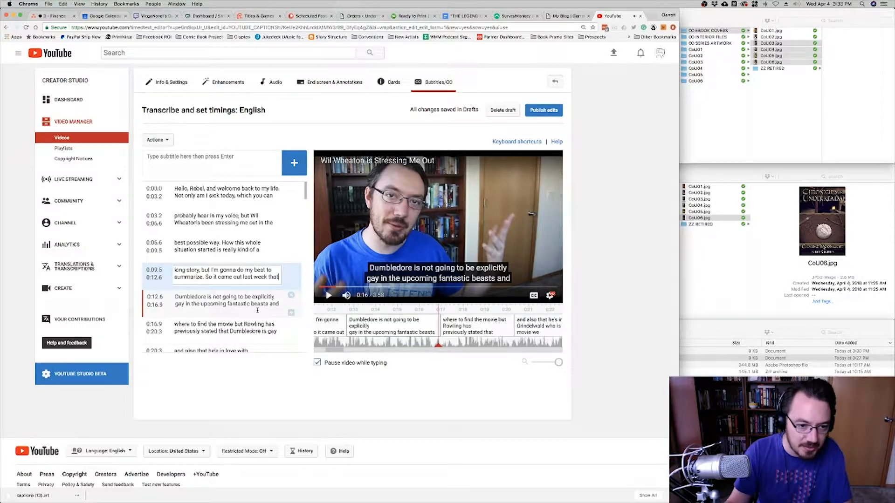
- Capitalize the film title in the second line of the caption at 0:12.6 to read "gay in the upcoming Fantastic Beasts and"
left_click(230, 303)
key("BackSpace")
type("F")
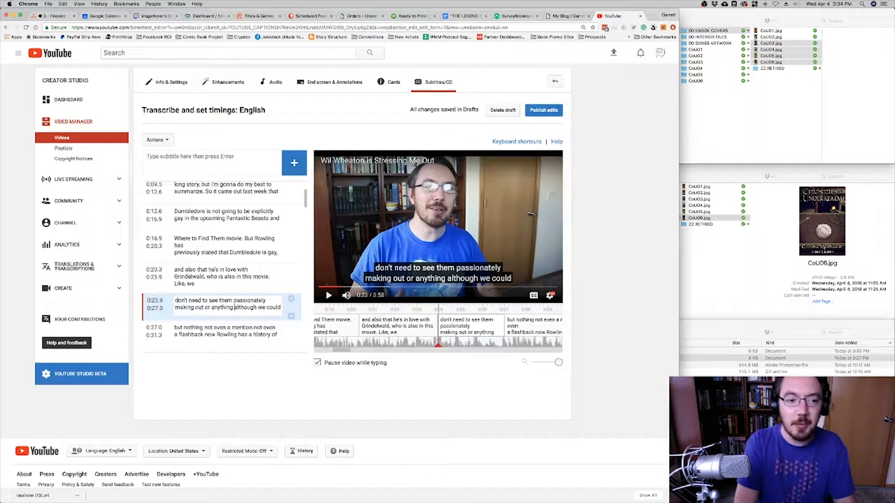
- Punctuate the caption at 0:23.9 with dashes so it ends "making out or anything—although we could—", and resume playback
type(",")
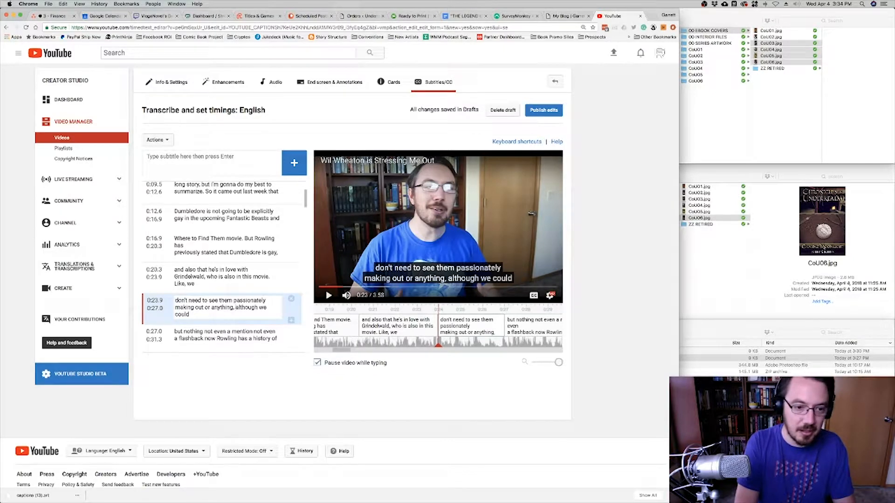
key("BackSpace")
type("—")
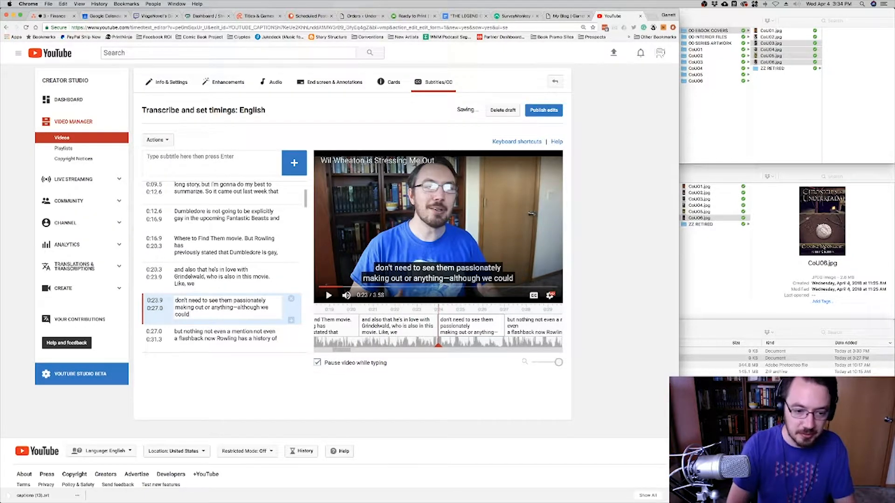
type("—")
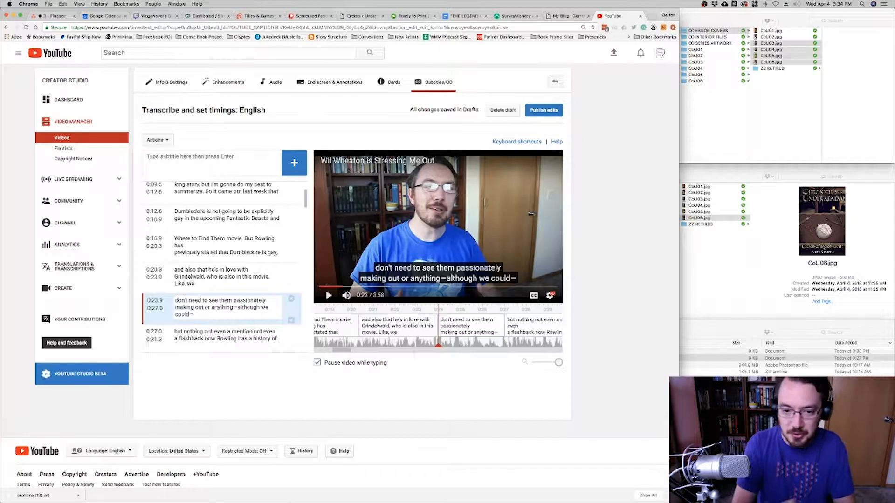
key("shift+space")
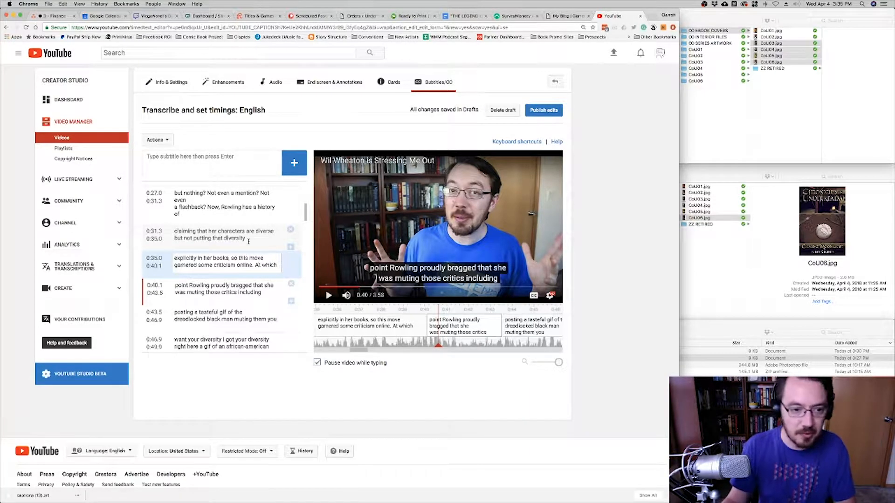
- Play the video on from the caption at 0:40.1 and remove the lowercase initial of "books" in the caption at 0:56.3
scroll(251, 241, "down", 1)
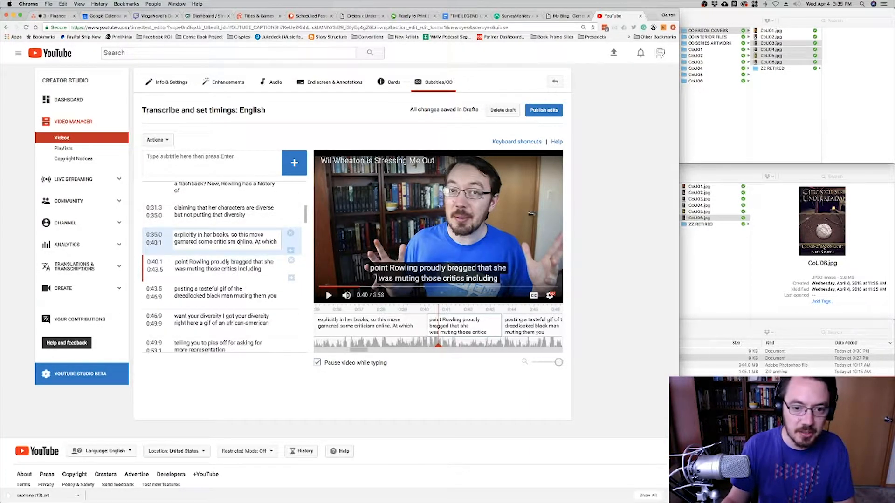
key("shift+space")
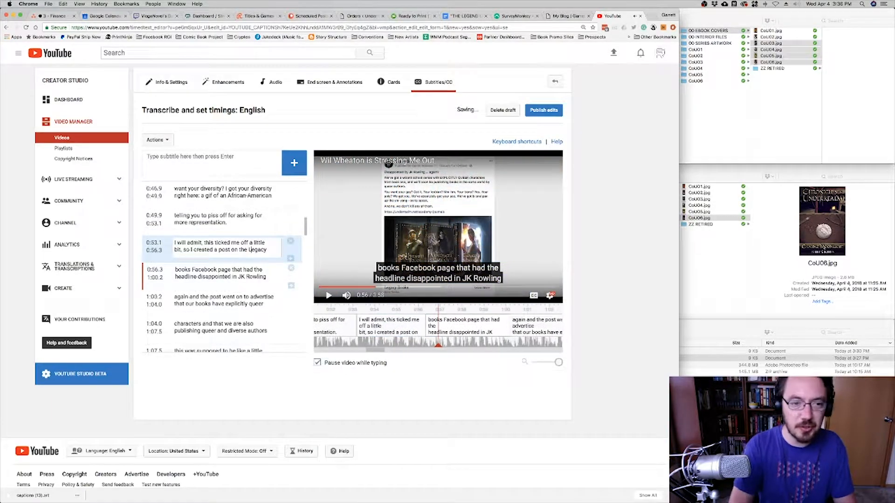
left_click(178, 270)
key("BackSpace")
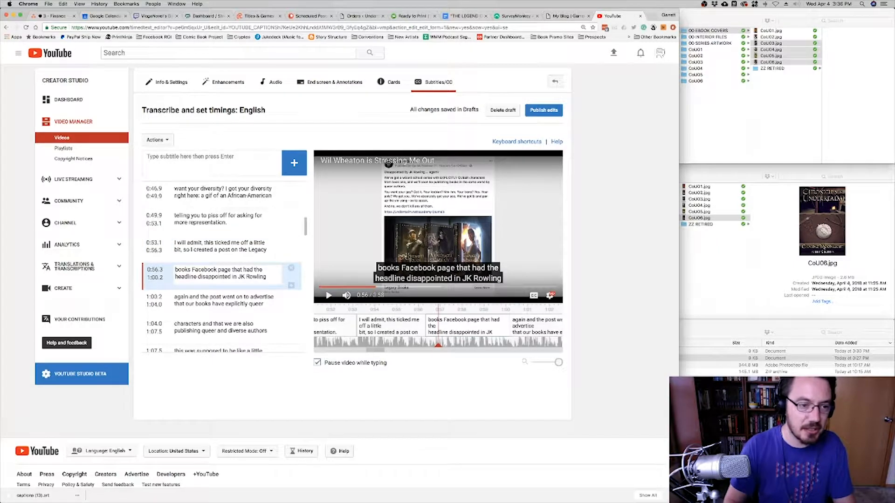
- Correct the final caption at 3:57.1 to "next week. Byyye!", checking the wording against the video playback
type("Bye")
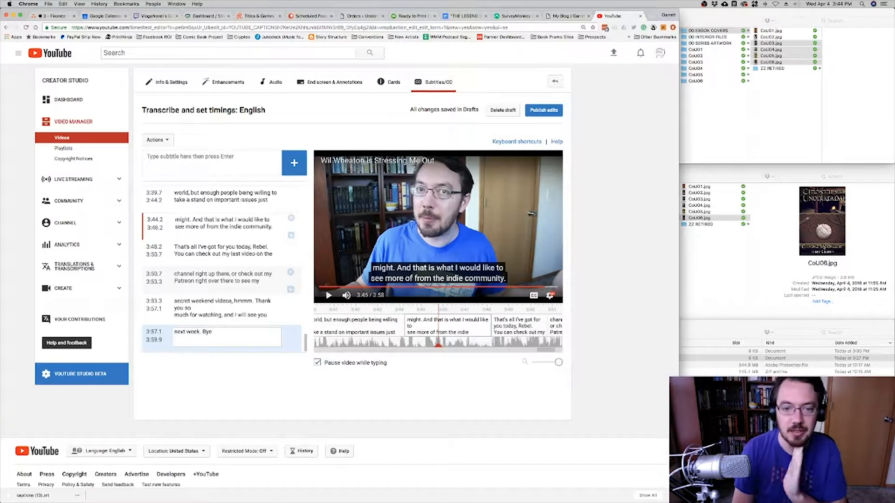
key("shift+space")
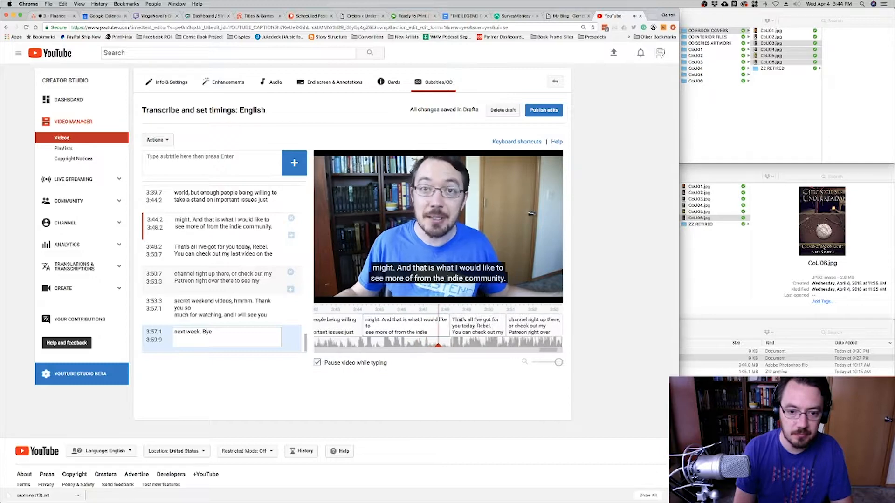
key("shift+space")
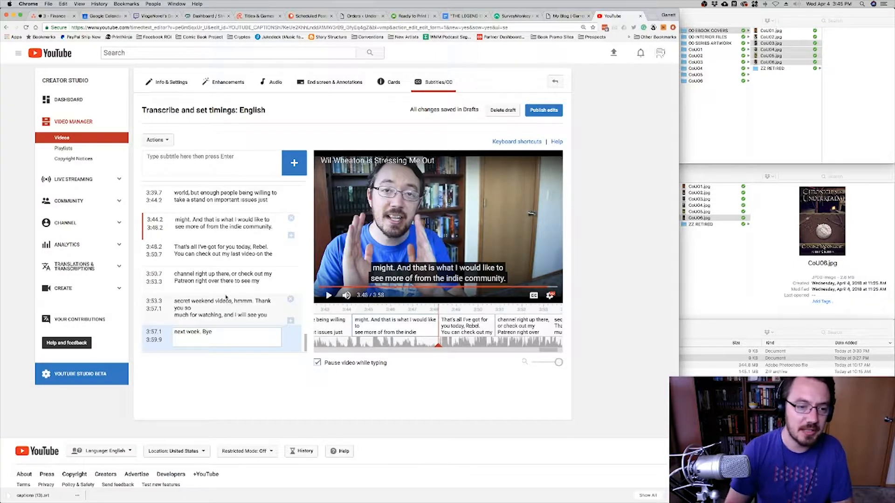
type("yye")
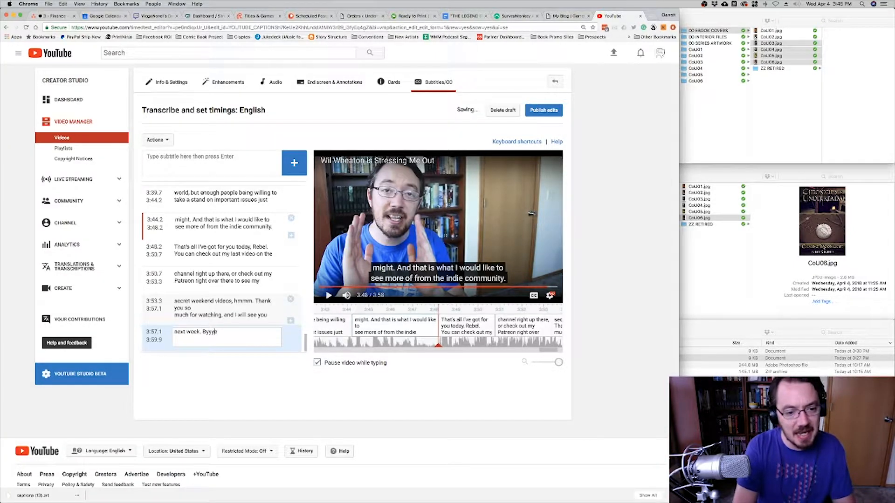
type("!")
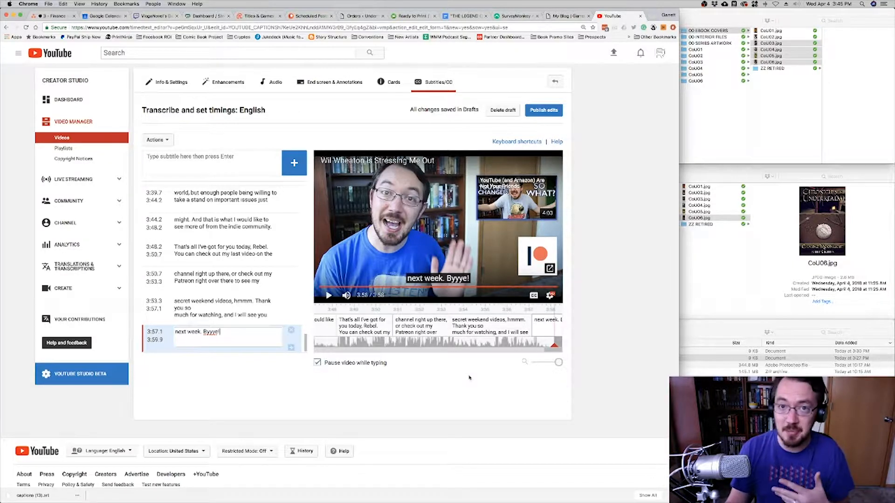
- Turn off pausing the video while typing, and play from the caption at 2:40.4
left_click(318, 363)
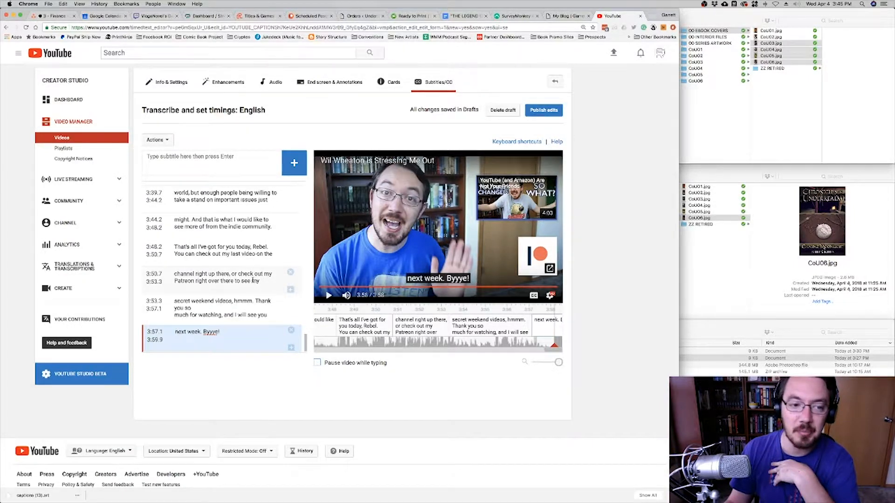
scroll(216, 246, "up", 5)
left_click(239, 243)
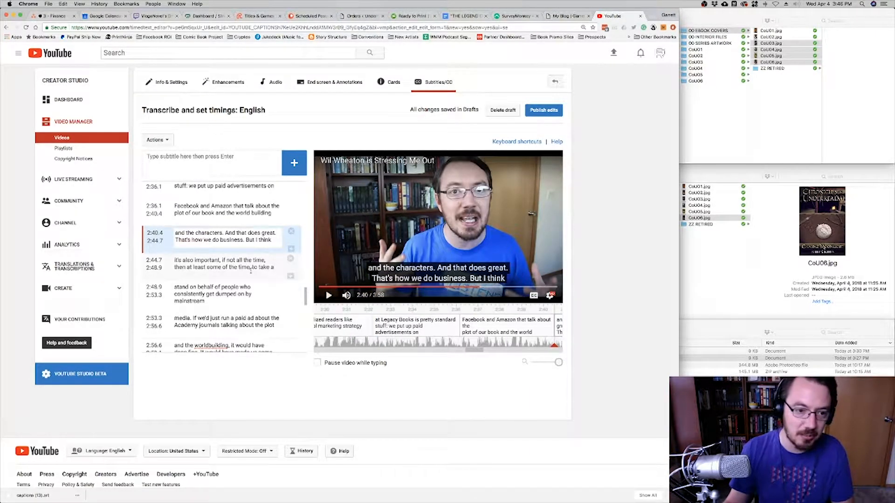
key("shift+space")
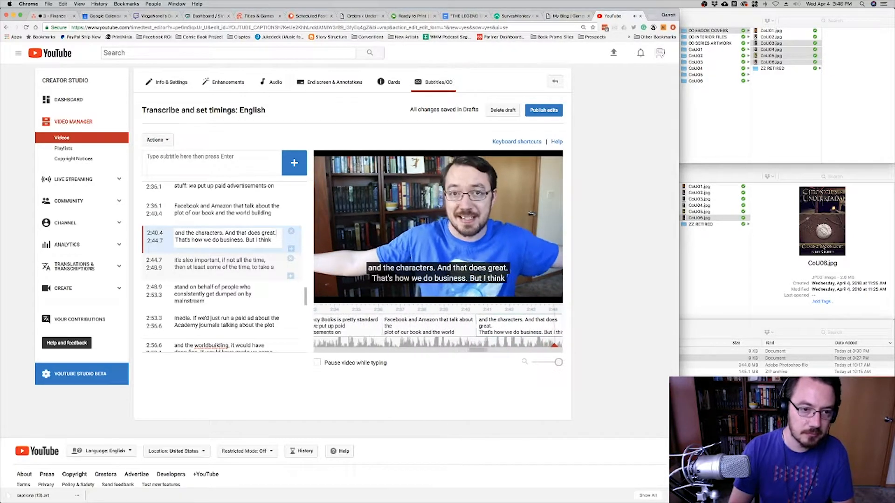
- Join the two sentences in the caption at 2:40.4 to read "And that does great, that's how we do business."
key("shift+Left")
key("shift+Left")
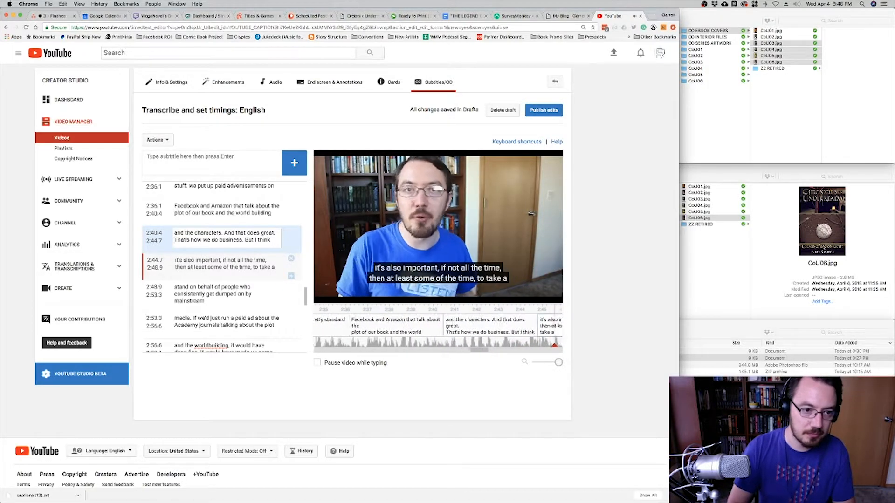
key("BackSpace")
key("BackSpace")
key("BackSpace")
type(", t")
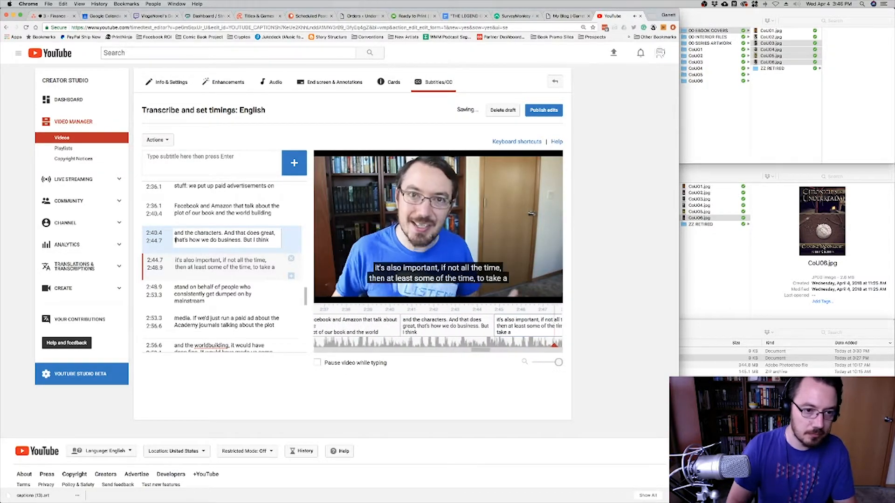
- Change the second line of the caption at 2:53.3 to "Academy Journals, talking about the plot" during playback, and pause the video
key("Down")
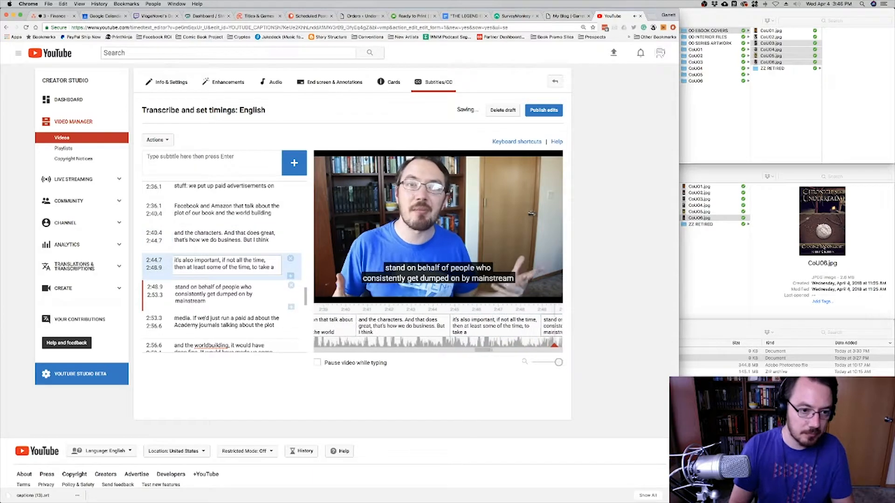
key("Down")
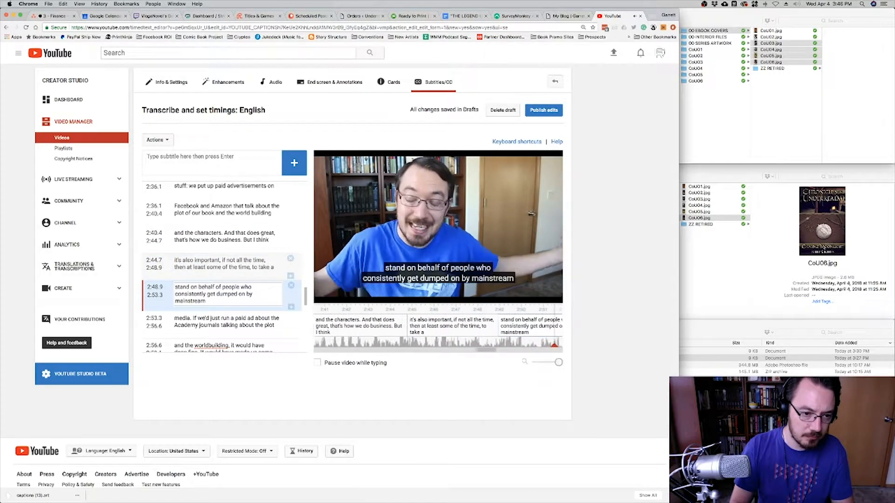
key("Down")
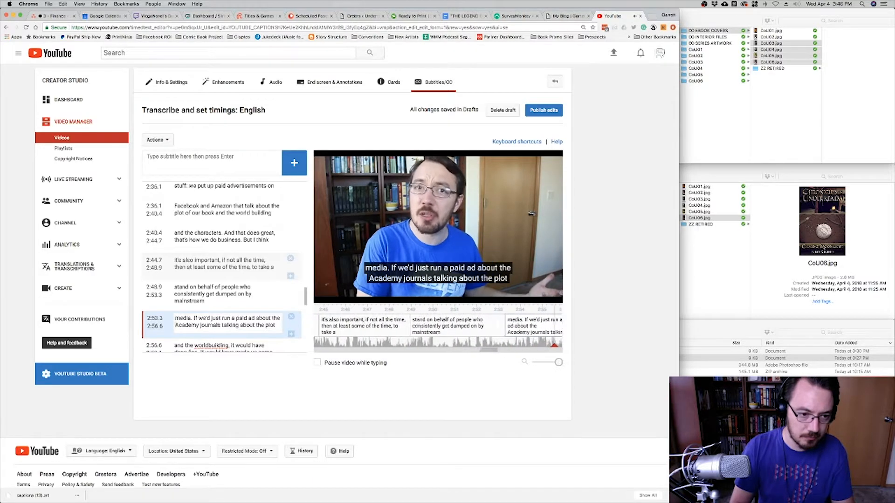
left_click(202, 312)
key("BackSpace")
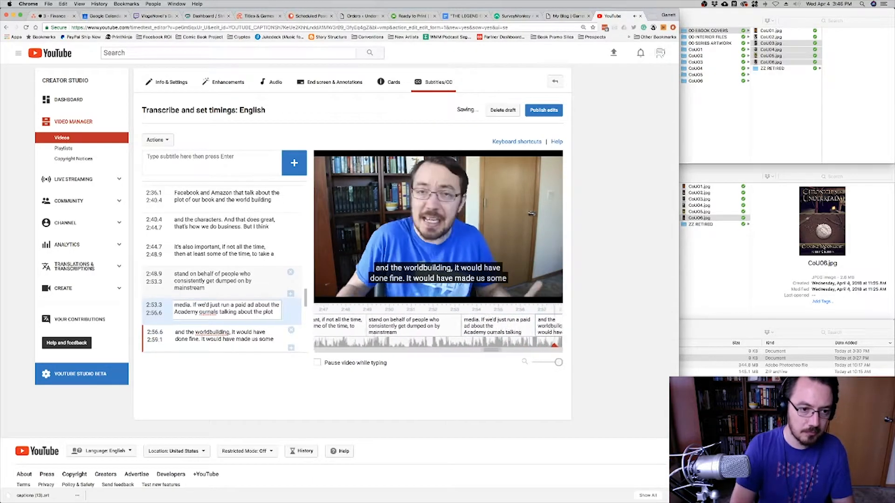
type("J")
key("alt+Right")
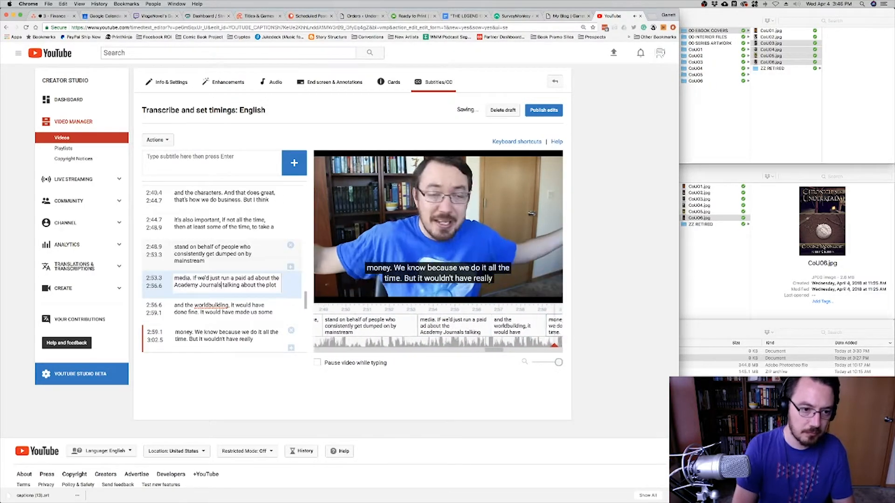
type(",")
key("Down")
key("shift+space")
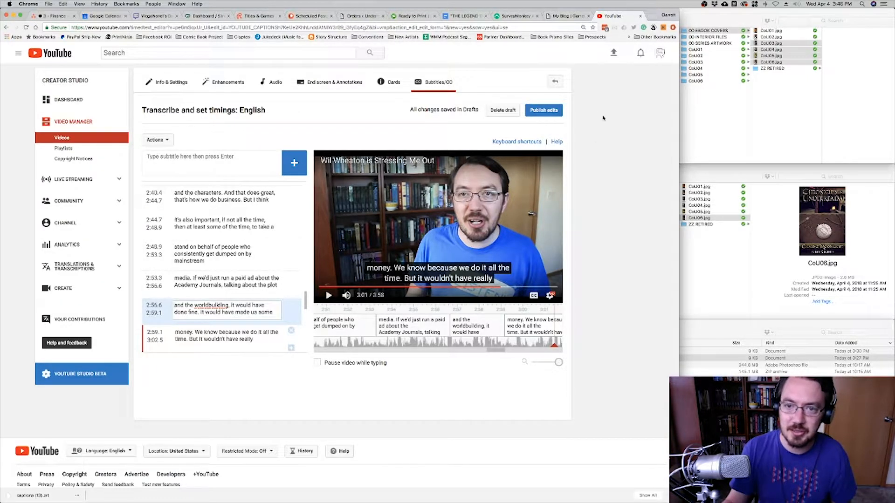
- Publish the subtitle edits and open the published English subtitle track
left_click(543, 111)
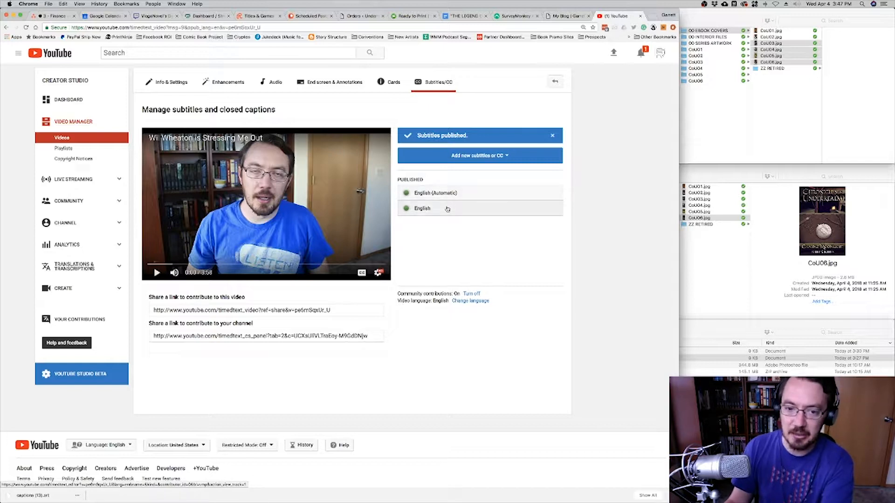
left_click(448, 210)
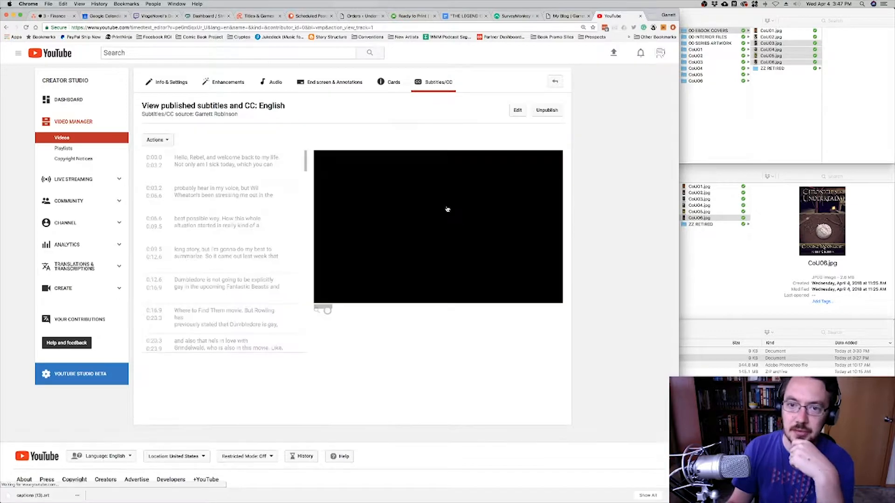
- Download the published English subtitles in their original format and as an .srt file
left_click(164, 140)
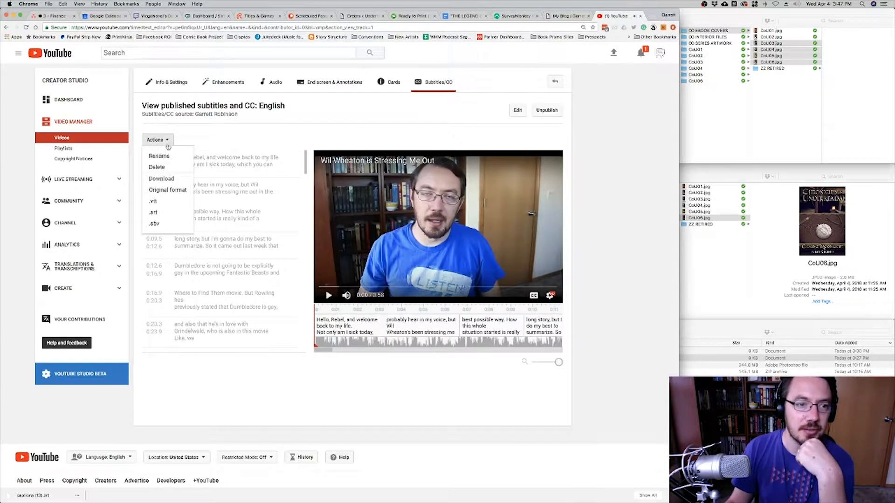
left_click(166, 194)
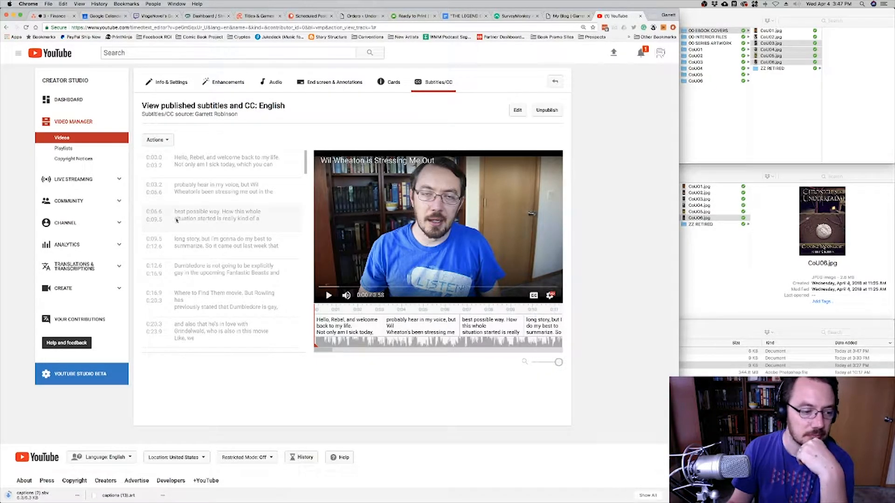
left_click(169, 141)
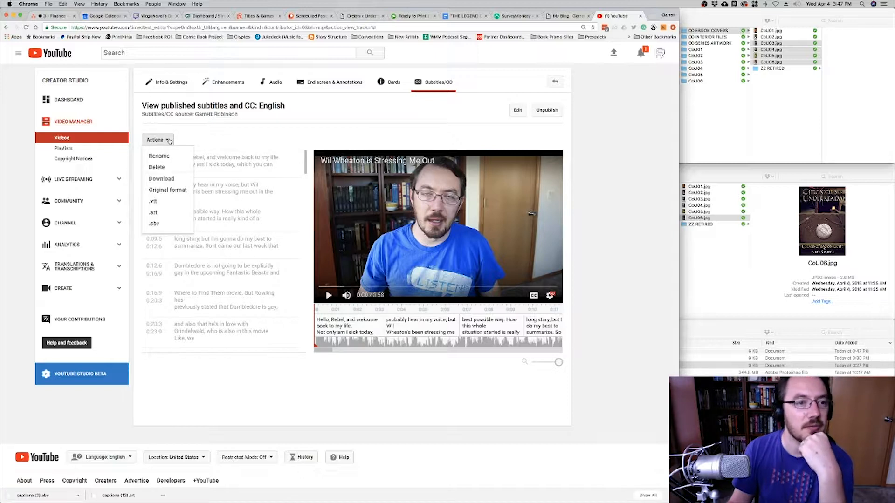
left_click(163, 215)
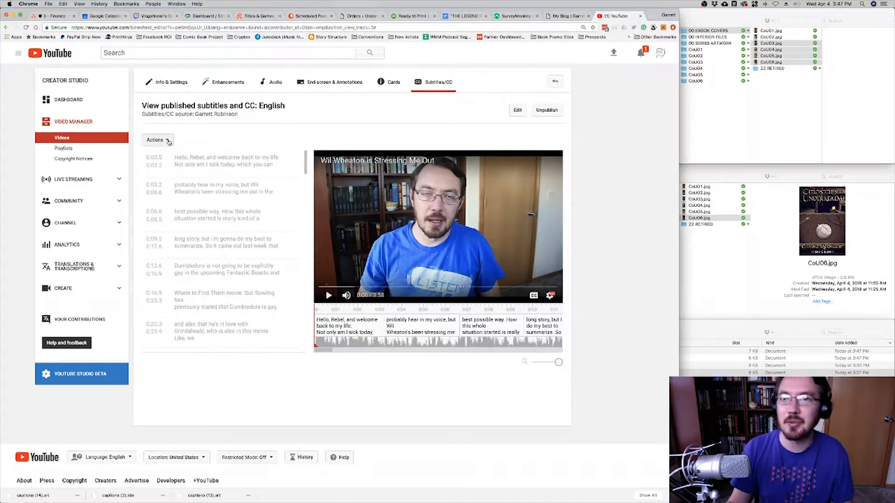
- Append [CC] to the video's title in its info settings and save the changes
left_click(170, 86)
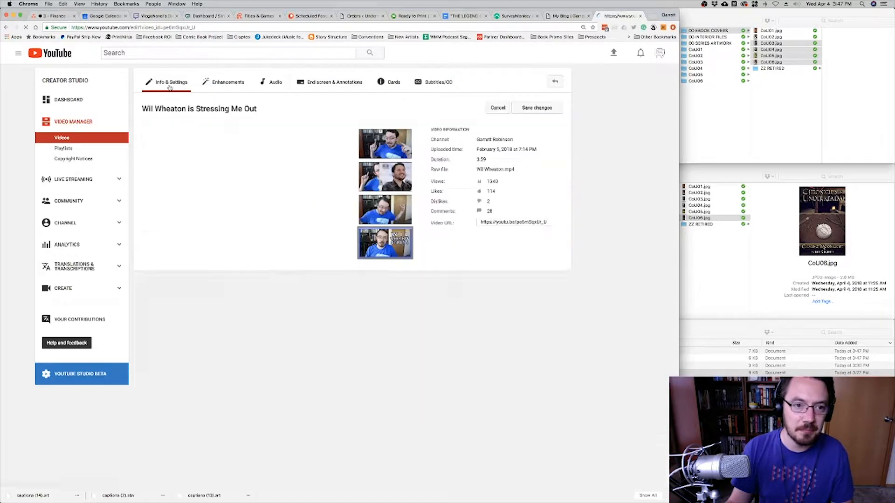
left_click(246, 300)
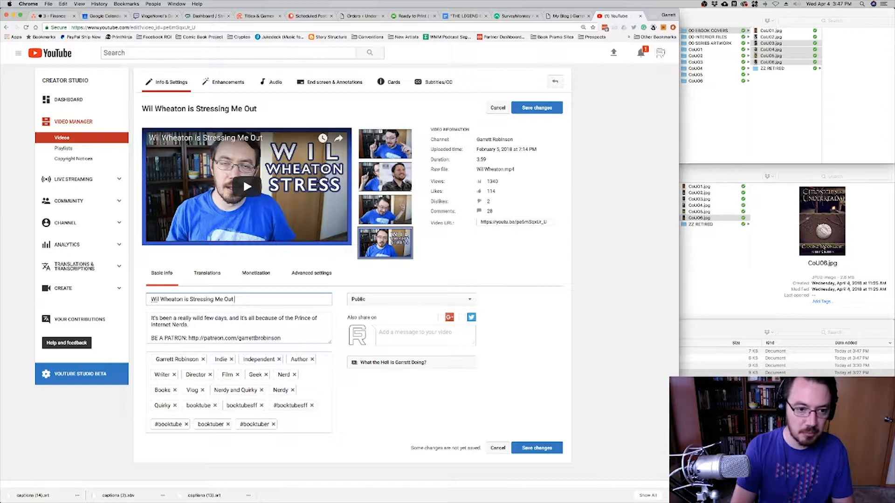
type("[CC]")
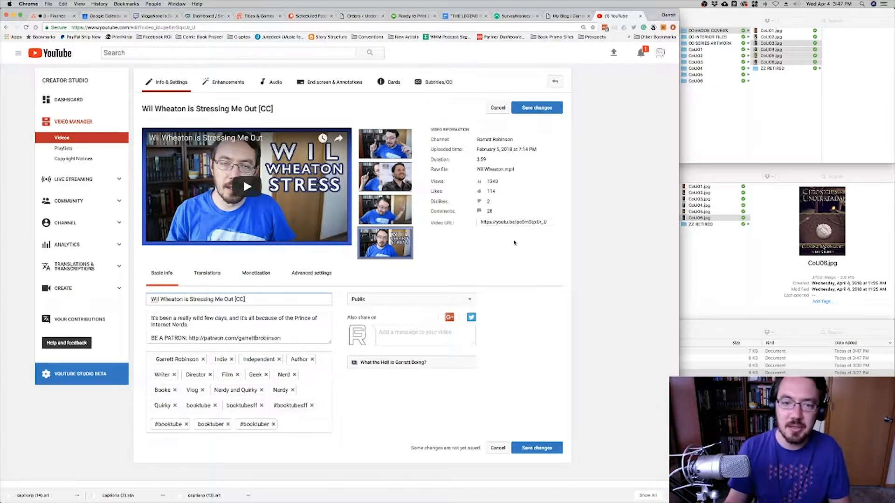
left_click(533, 107)
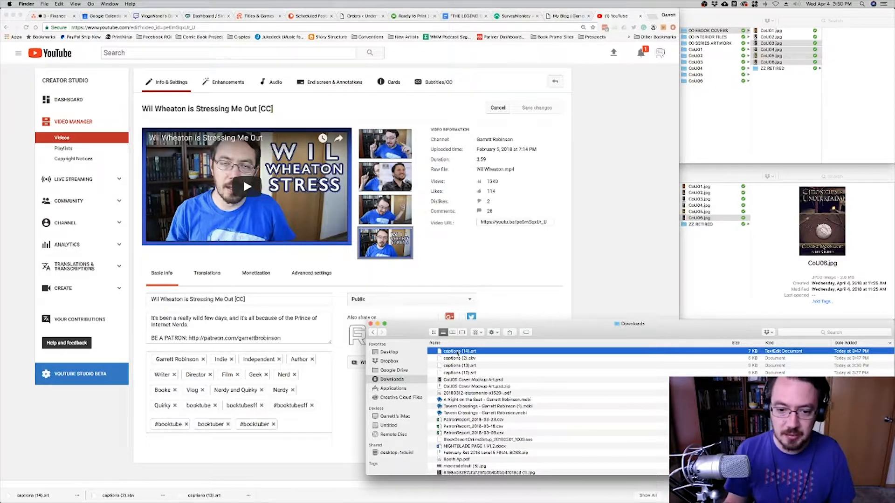
- Open the downloaded captions (14).srt in TextEdit, enlarging its window, and select the first caption's number and timestamp lines
right_click(458, 353)
mouse_move(476, 361)
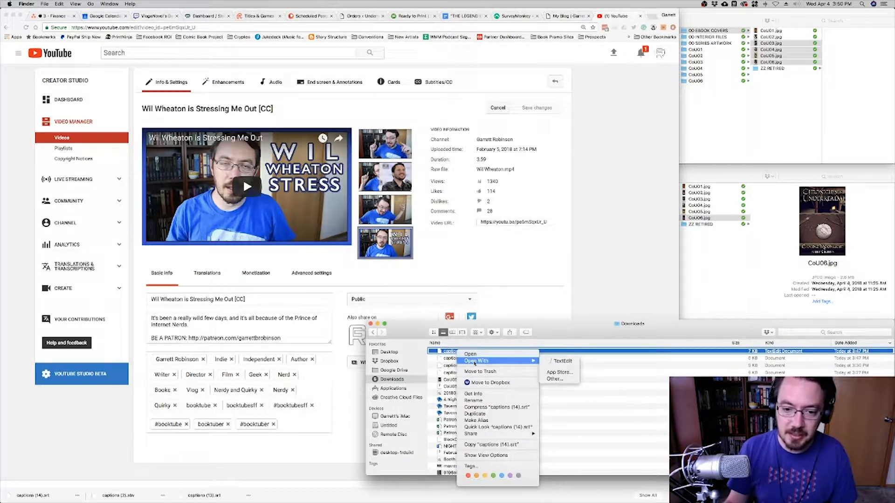
left_click(550, 362)
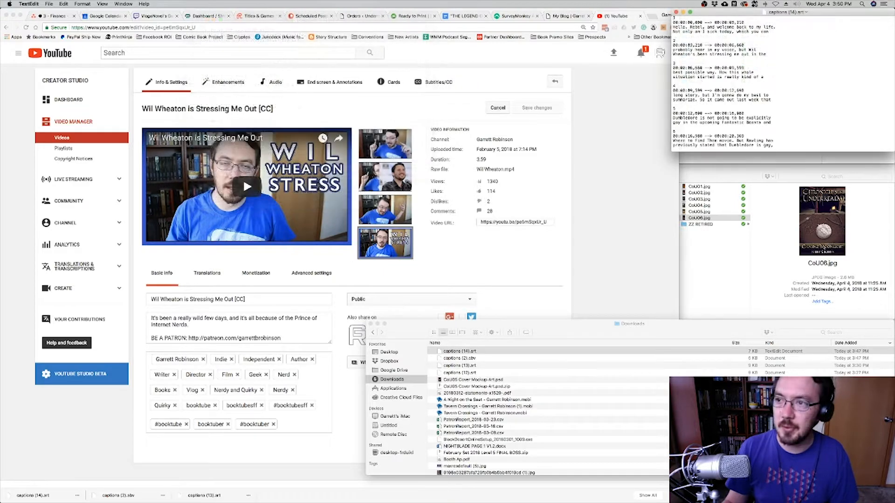
left_click_drag(671, 145, 488, 303)
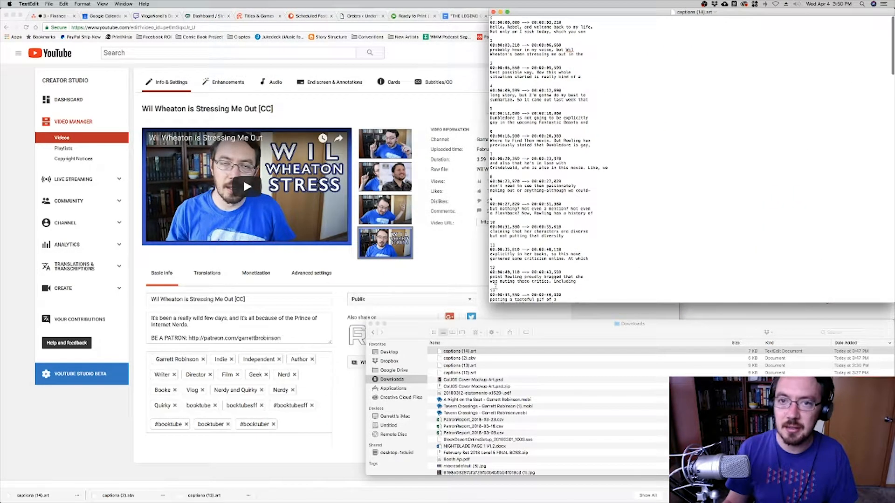
key("shift+Down")
key("shift+Down")
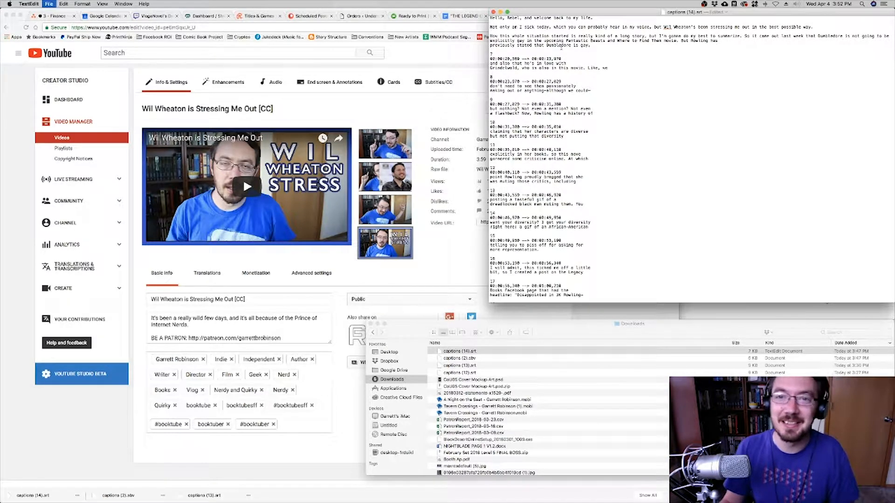
- Duplicate the edited caption document and start saving the copy in a new Desktop folder named TRANSCRIPTS
key("super+shift+s")
key("super+s")
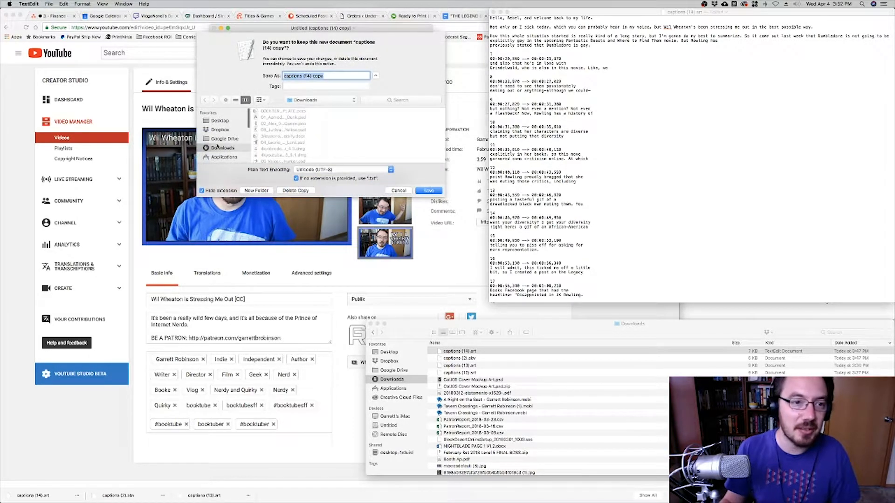
left_click(221, 122)
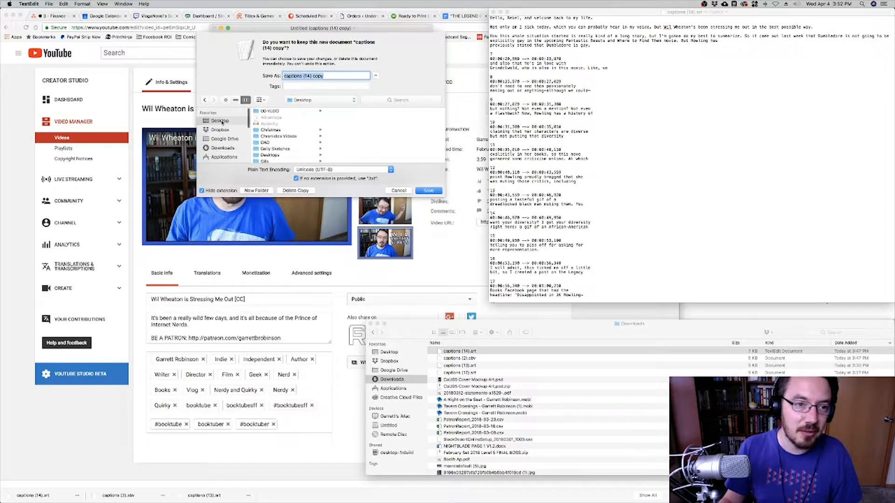
left_click(256, 191)
type("TR")
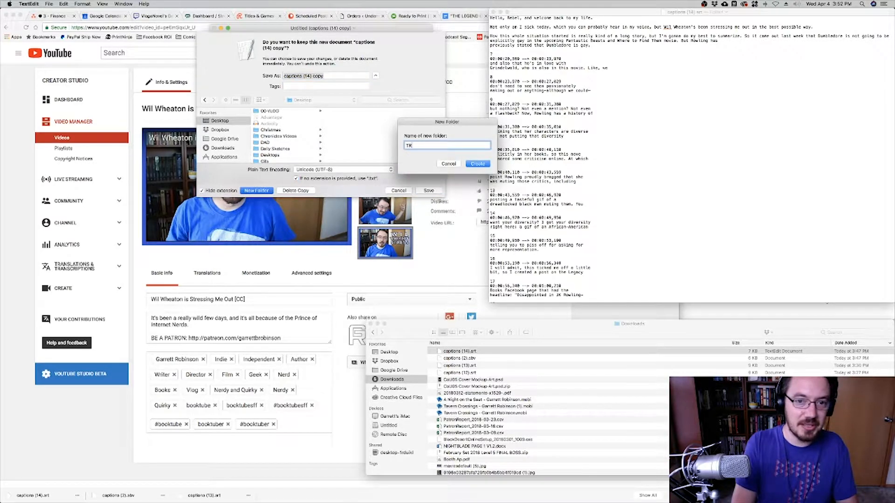
type("ANSCRIPTS")
key("Return")
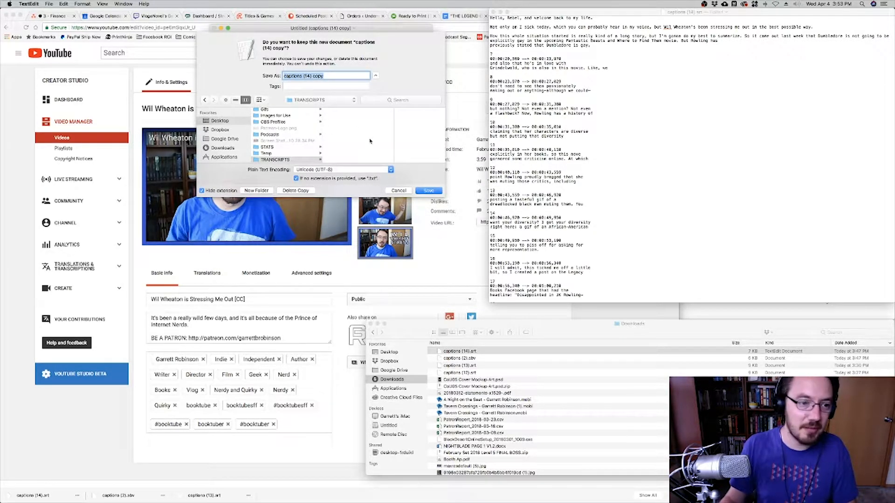
- Switch to Chrome and move its window down so the video's upload date shows alongside TextEdit's save dialog
left_click(442, 284)
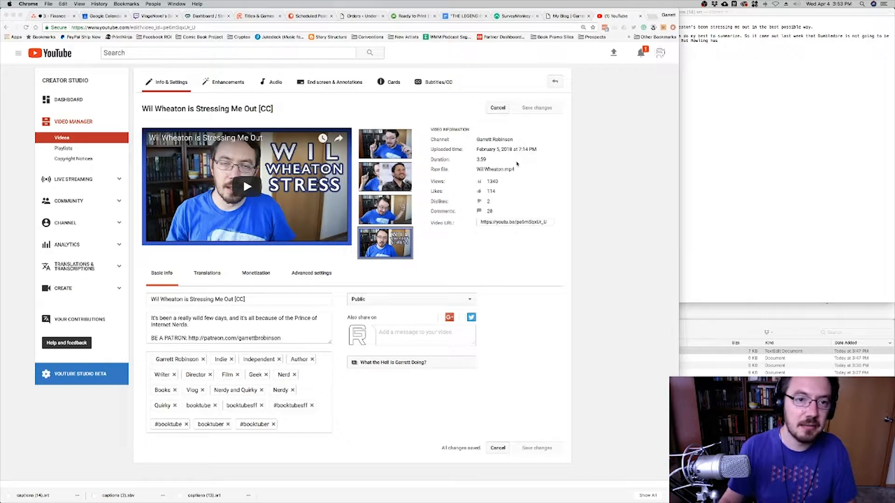
key("super+Tab")
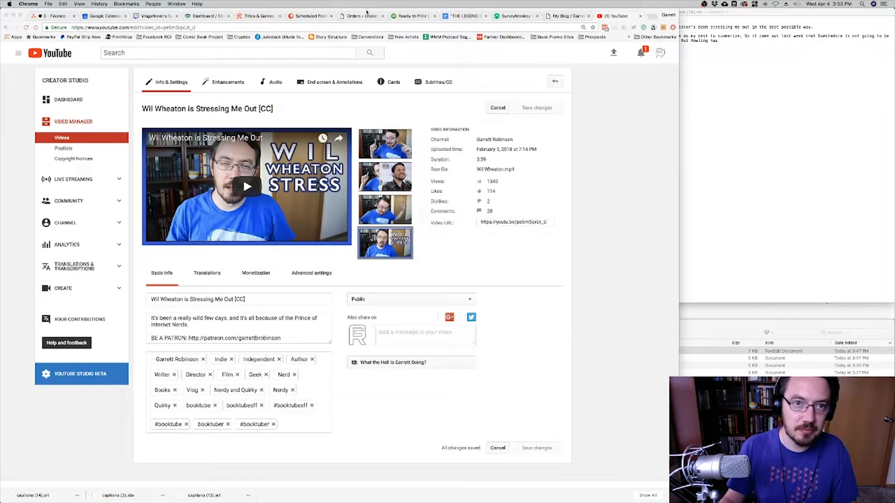
left_click_drag(366, 10, 365, 66)
left_click(353, 44)
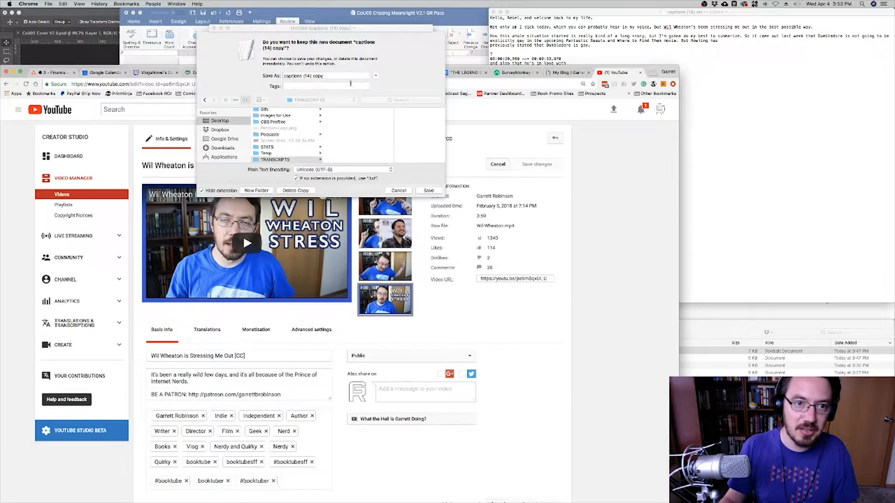
- Name the transcript copy "2018-02-06 Wil Wheaton Stress" and save it in the TRANSCRIPTS folder
triple_click(326, 76)
type("2018")
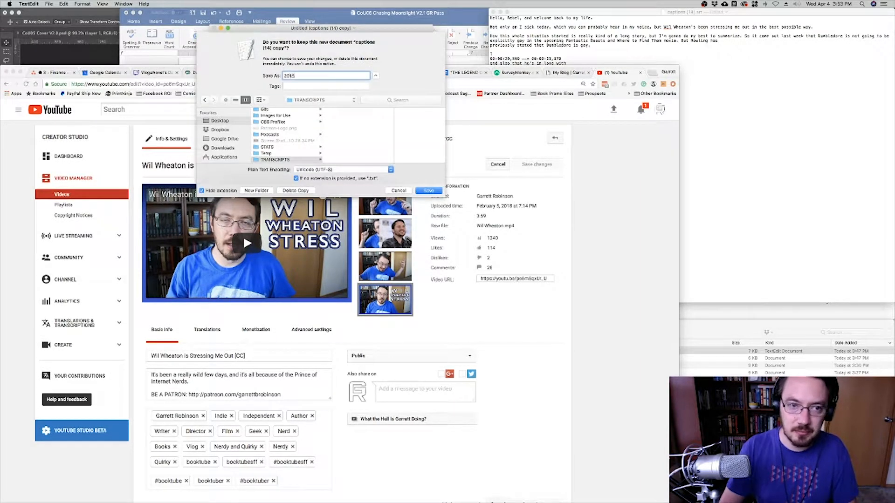
type("-02-")
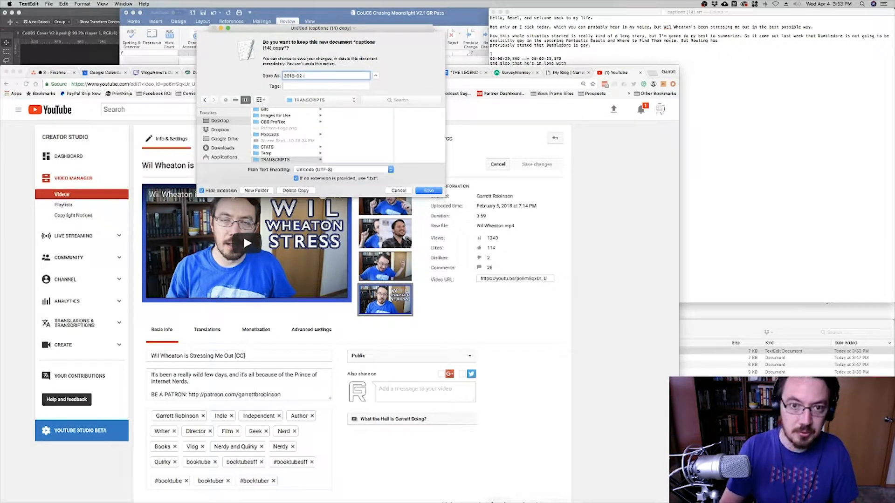
type("06 W")
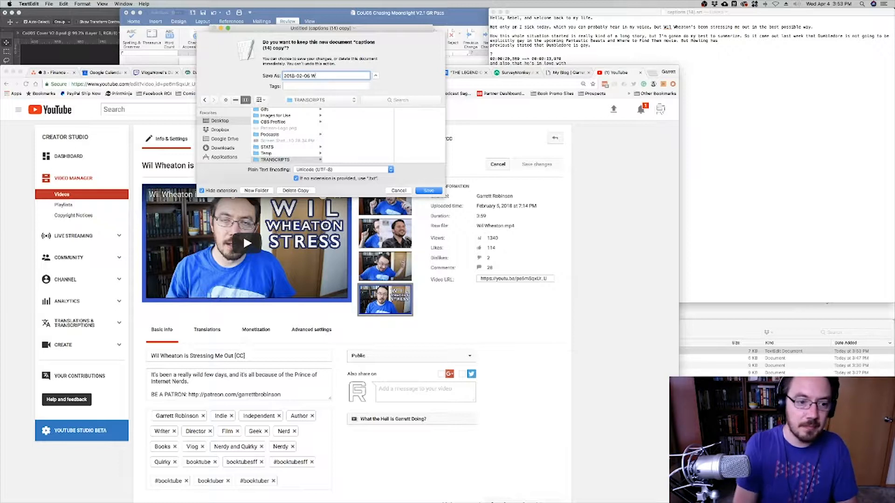
type("il Wheaton Stre")
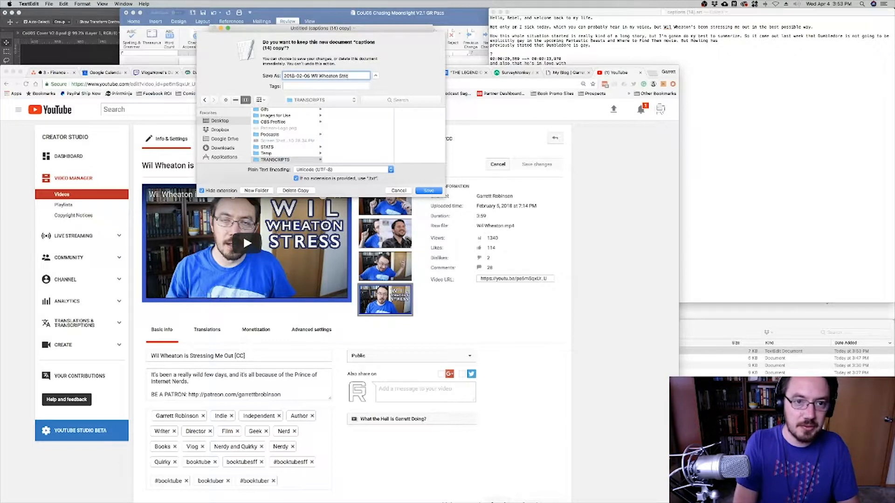
type("ss")
key("Return")
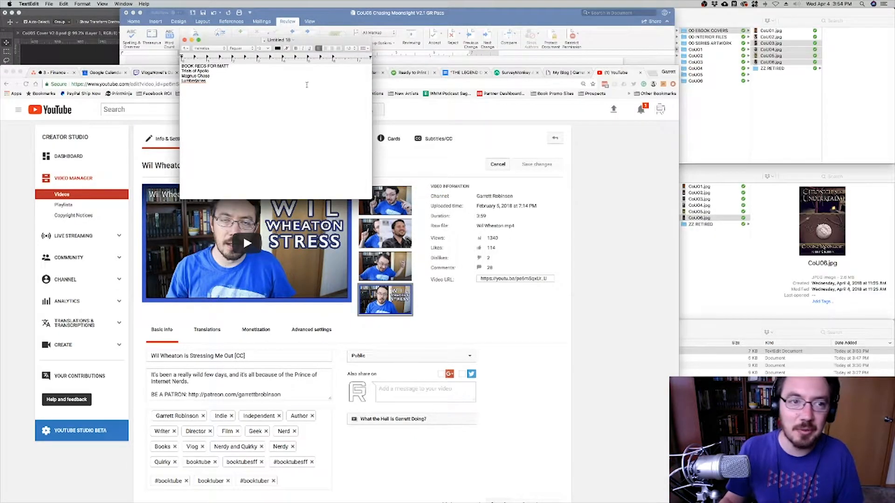
left_click(48, 4)
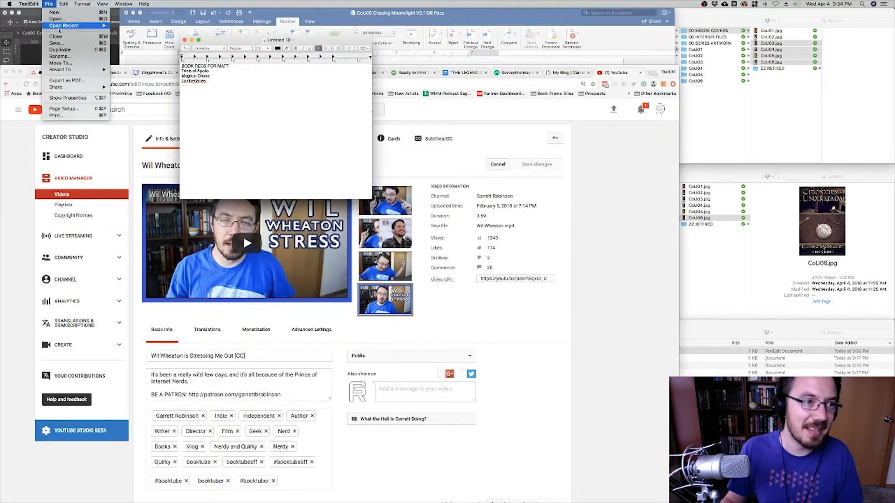
mouse_move(104, 26)
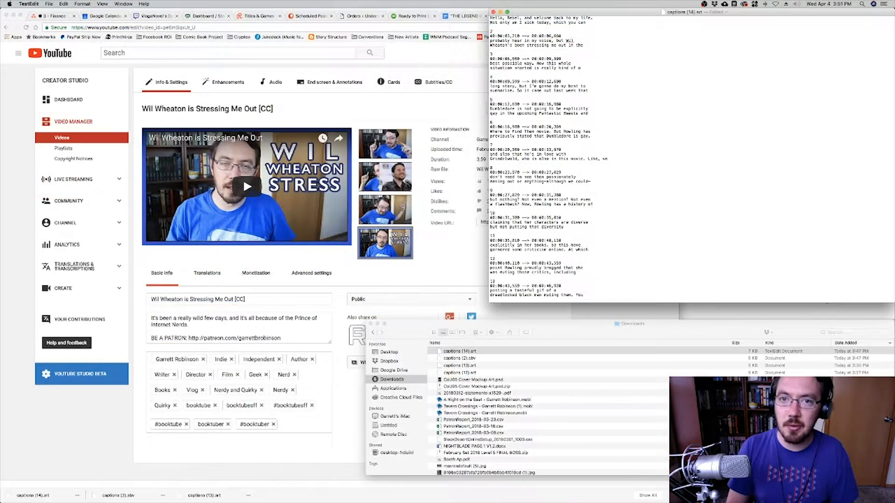
- Remove caption 2's number and timestamp so "which you can" runs on to "probably hear in my voice"
key("shift+Down")
key("shift+Down")
key("shift+Down")
key("shift+Down")
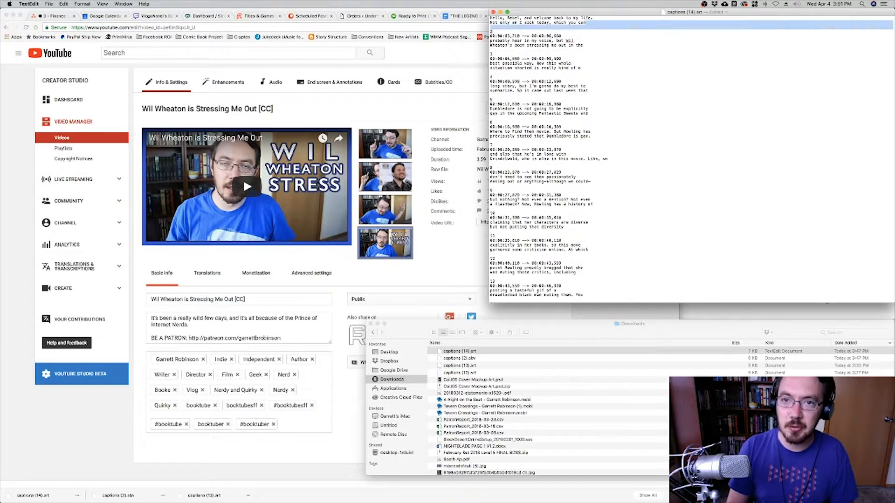
key("BackSpace")
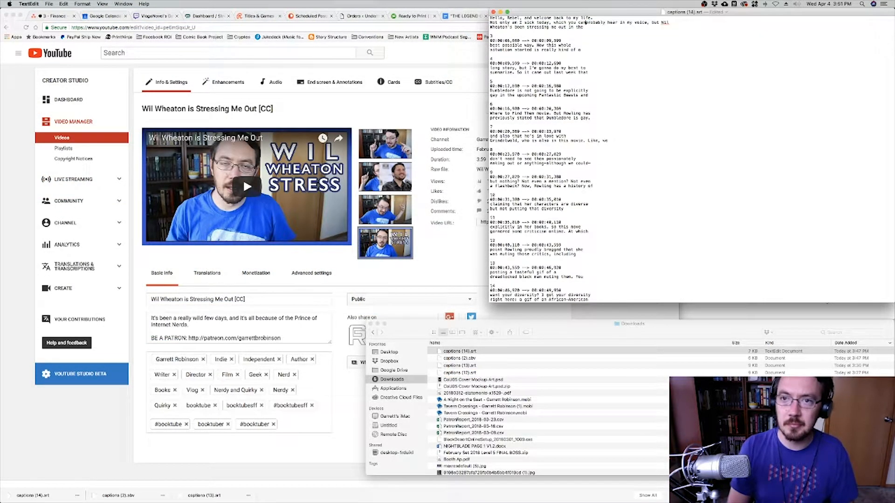
- Remove caption 3's number and timestamp and join the surrounding lines into one running line through "Now this whole"
key("shift+Down")
key("shift+Down")
key("shift+Down")
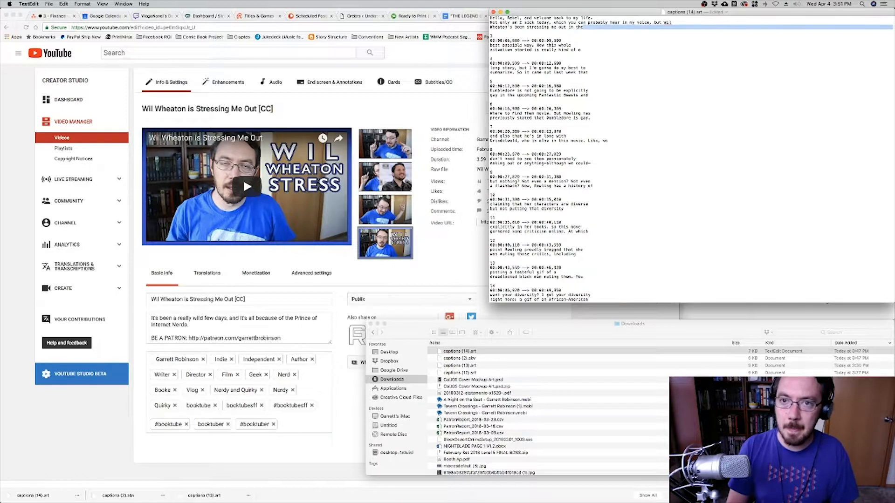
key("BackSpace")
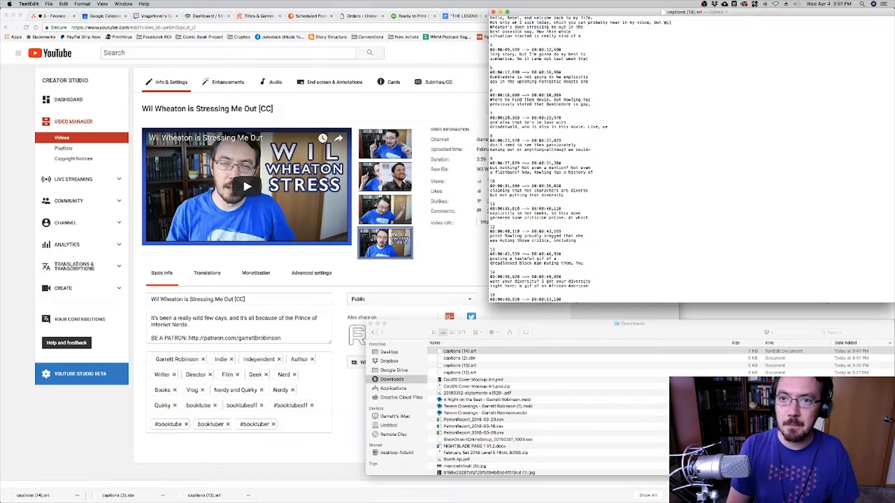
key("Delete")
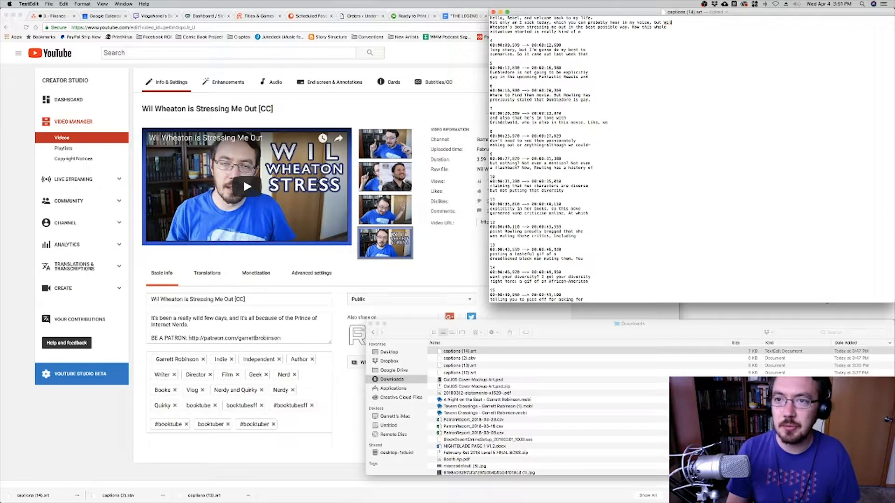
key("BackSpace")
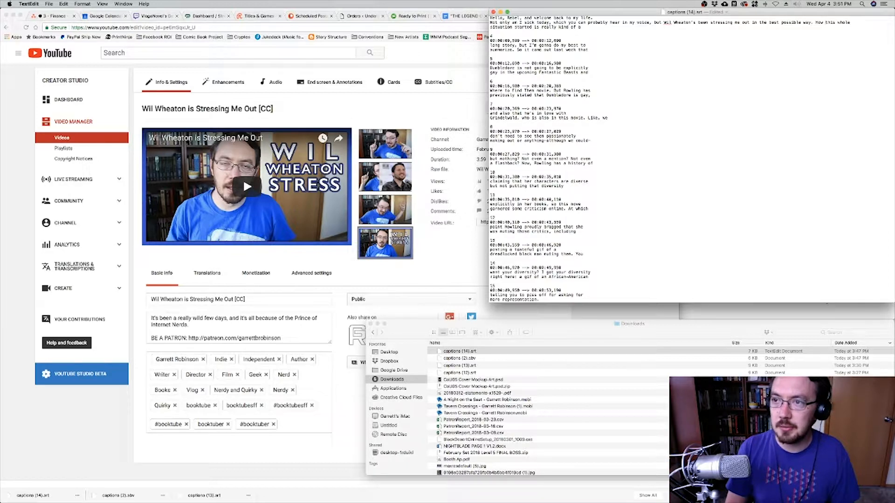
- Insert paragraph breaks before "Now this whole" and "Not only am I sick today", and join "situation started" to its sentence
key("Return")
key("Return")
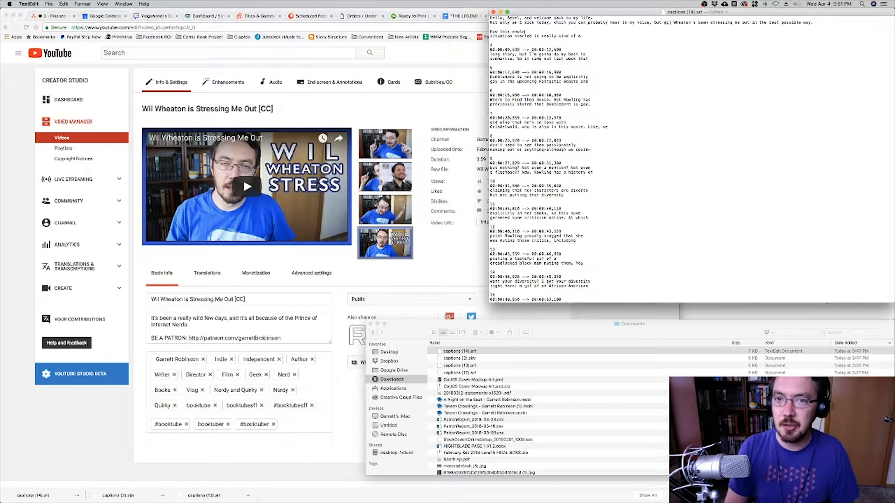
key("BackSpace")
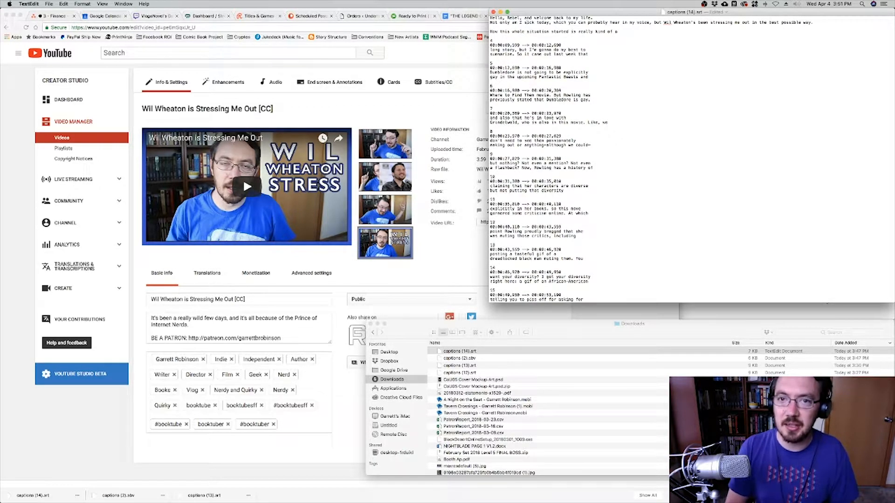
key("Return")
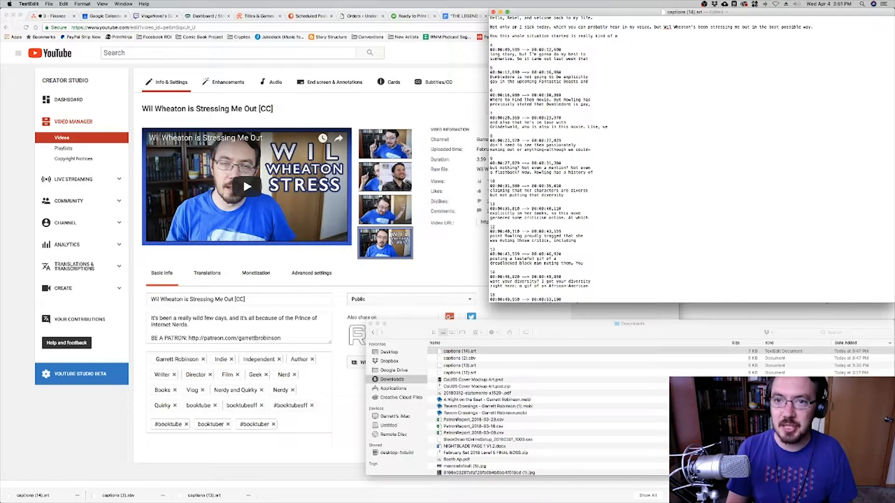
- Remove caption 4's number and timestamp and join its two lines to the paragraph beginning "Now this whole situation"
key("shift+Up")
key("shift+Up")
key("shift+Up")
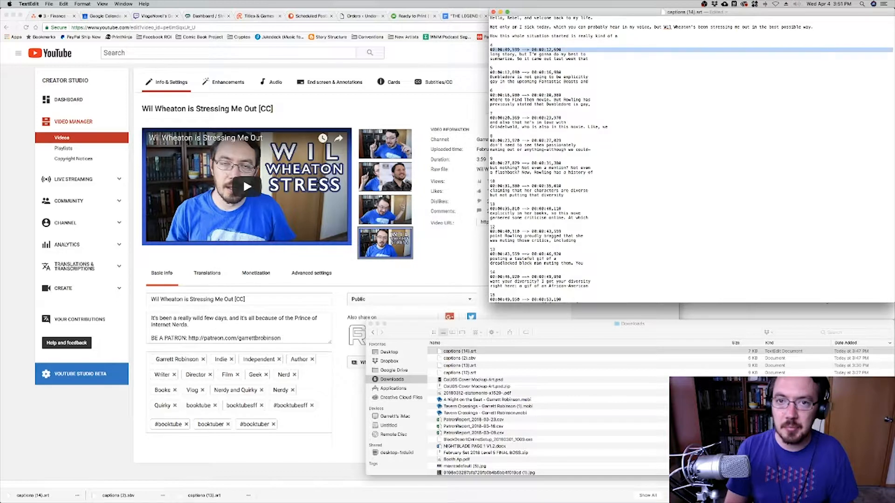
key("BackSpace")
key("BackSpace")
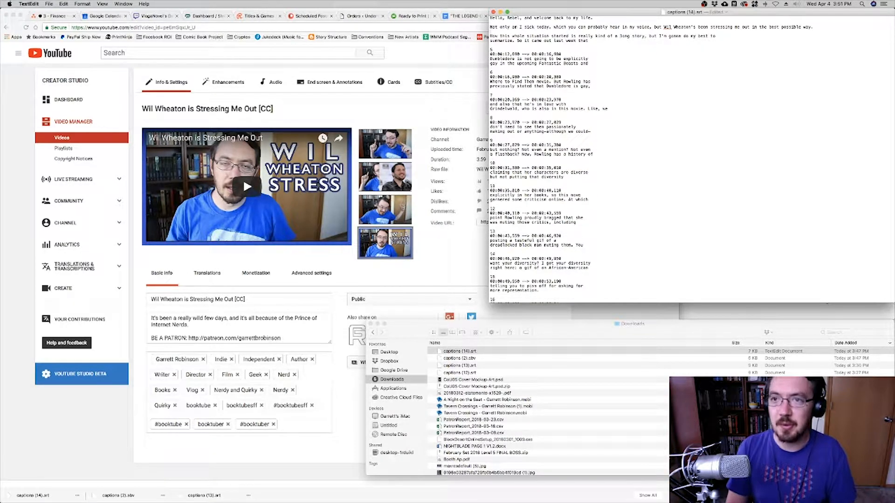
left_click(594, 18)
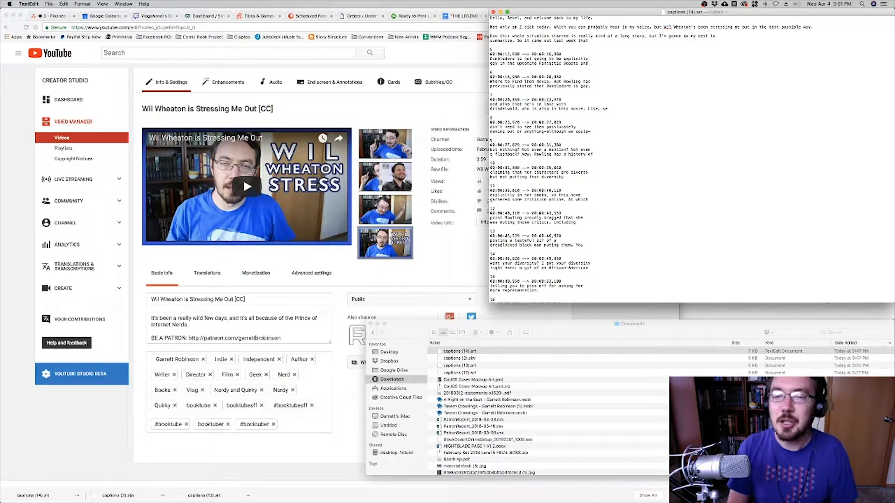
key("BackSpace")
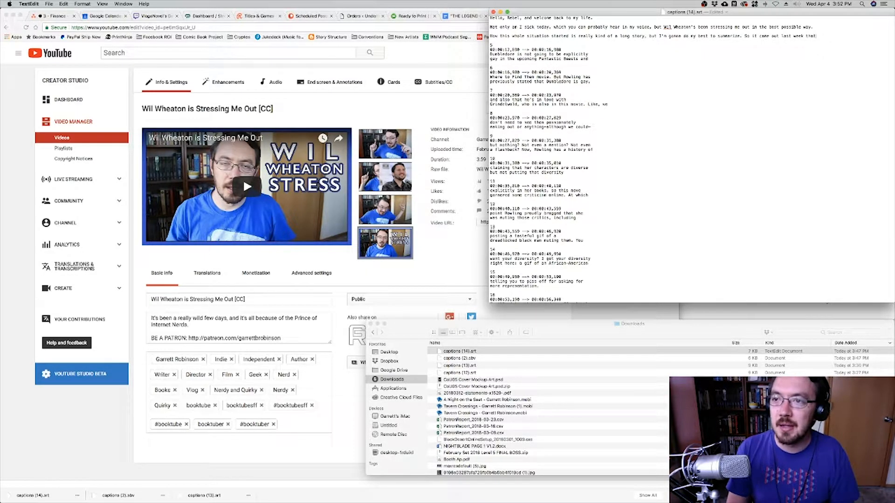
- Remove caption 5's number and timestamp and join its two lines to the paragraph ending "it came out last week that"
key("Delete")
key("shift+Down")
key("shift+Down")
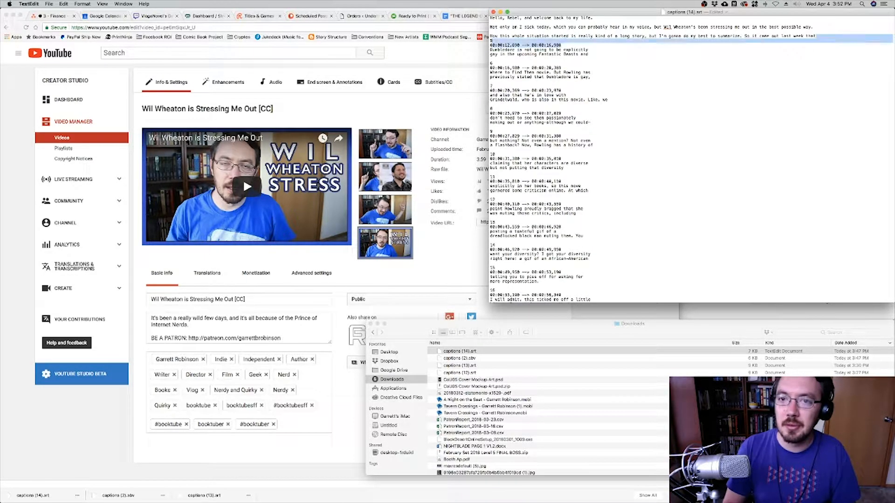
key("Delete")
key("Delete")
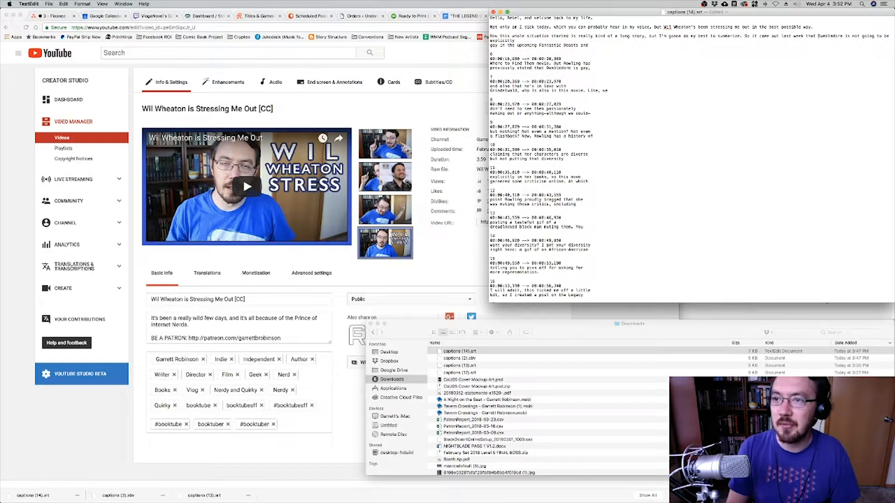
key("Delete")
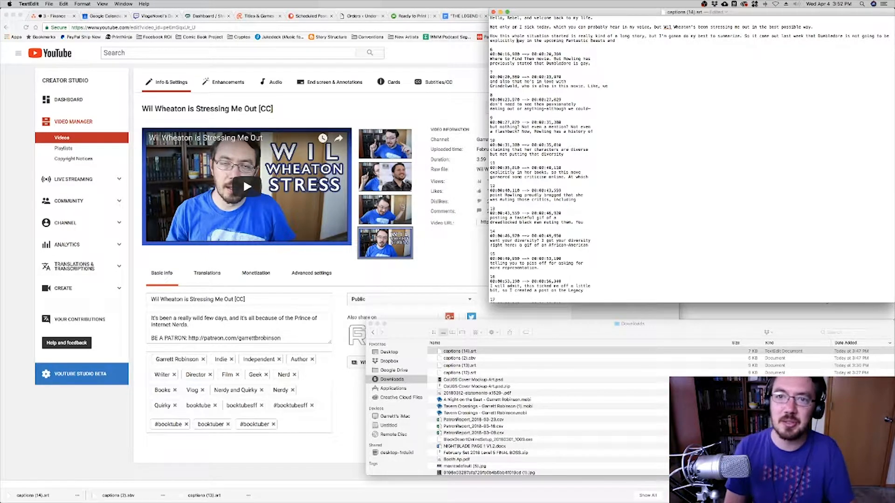
- Remove caption 6's number and timestamp below the line ending "in the upcoming Fantastic Beasts and"
key("shift+Down")
key("shift+Down")
key("Delete")
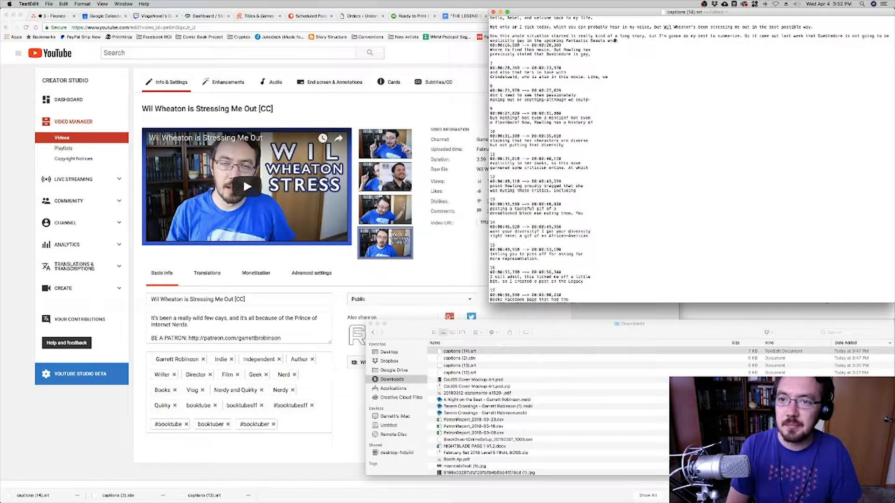
key("shift+Down")
key("Delete")
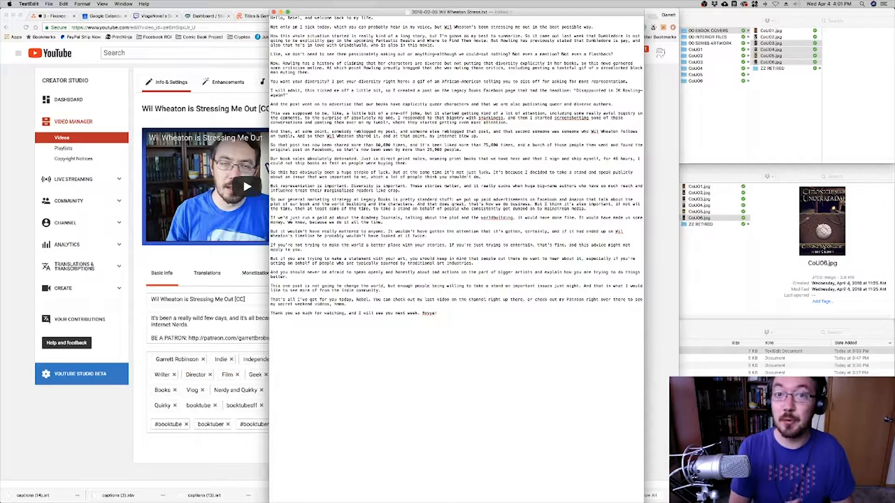
- Delete "right up there" after "my last video on the channel" in the transcript's second-to-last paragraph
key("shift+alt+Right")
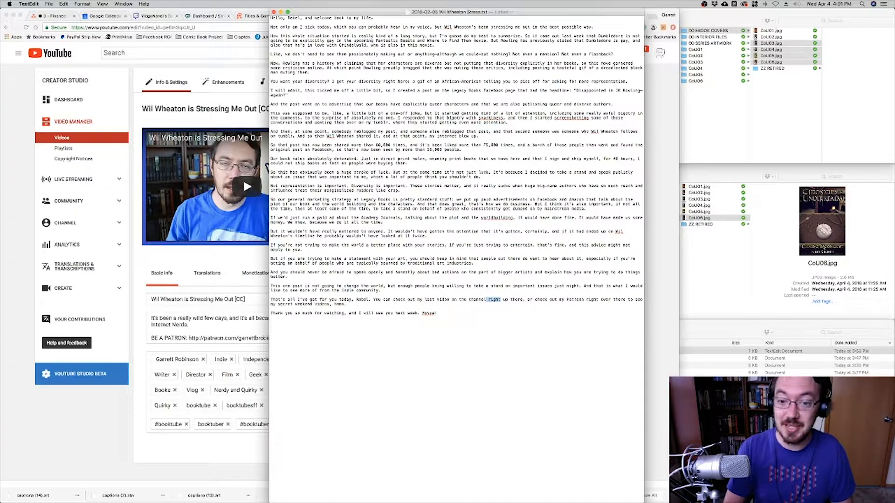
key("shift+alt+Right")
key("shift+alt+Right")
key("BackSpace")
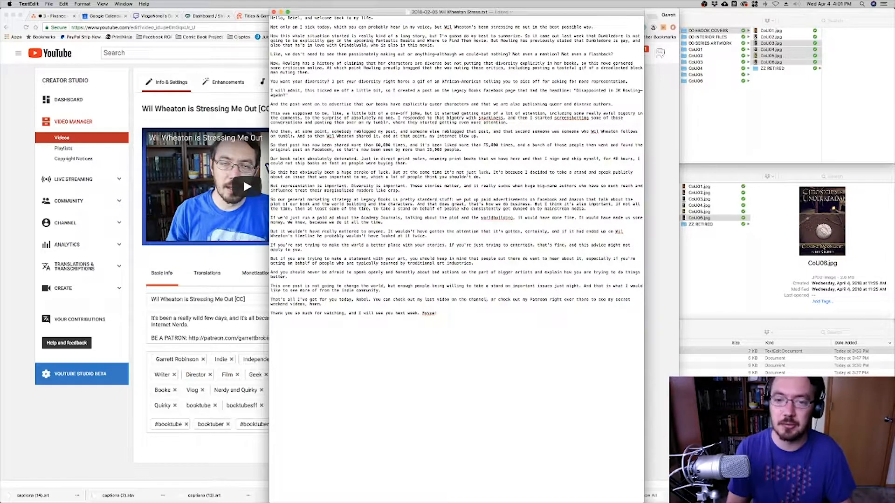
- Delete "right over there" after "my Patreon" and the filler word after "secret weekend videos"
left_click_drag(548, 299, 589, 299)
key("BackSpace")
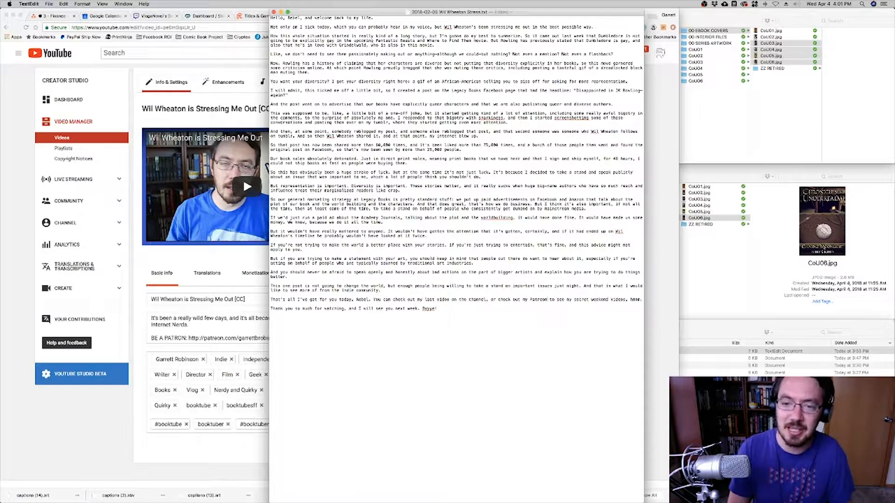
key("alt+shift+Right")
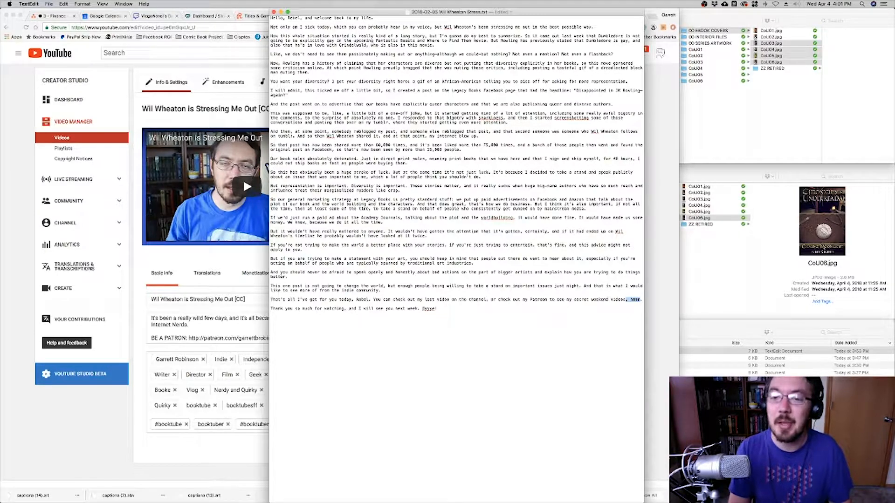
key("BackSpace")
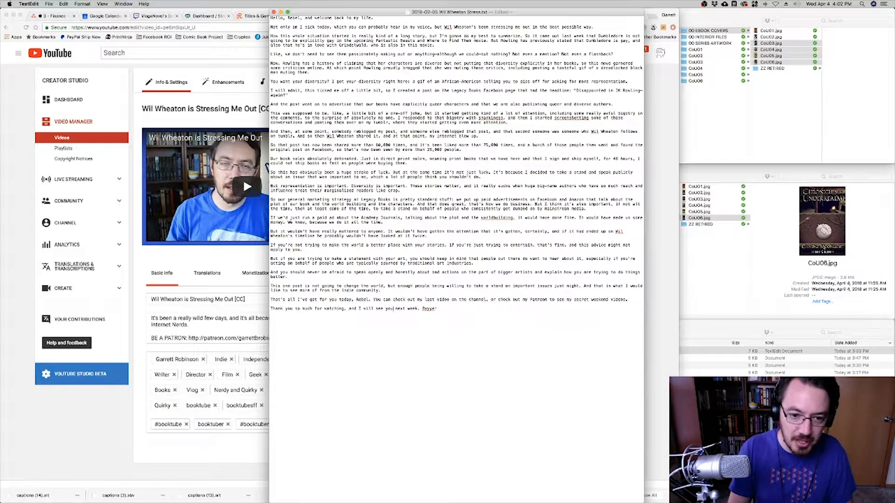
- Change "next week" to "next time" in the transcript's closing line and save the file
key("alt+shift+Right")
key("alt+shift+Right")
key("Right")
key("alt+shift+Left")
type("ti")
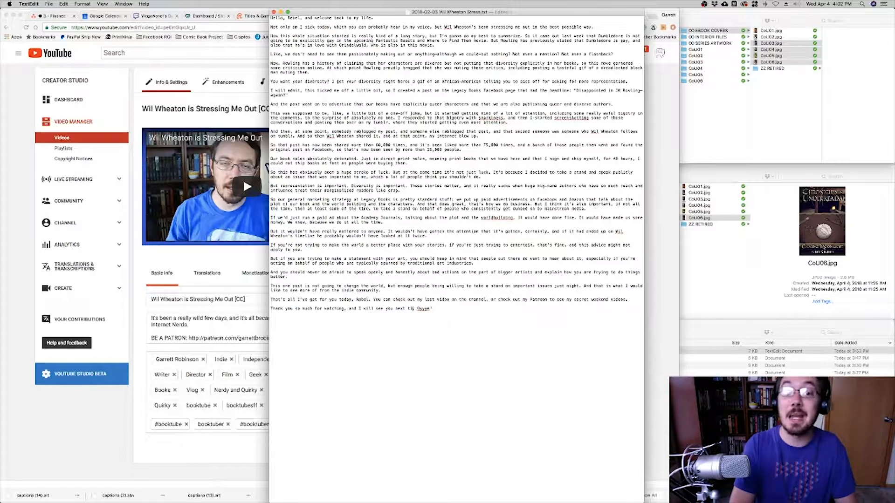
type("me.")
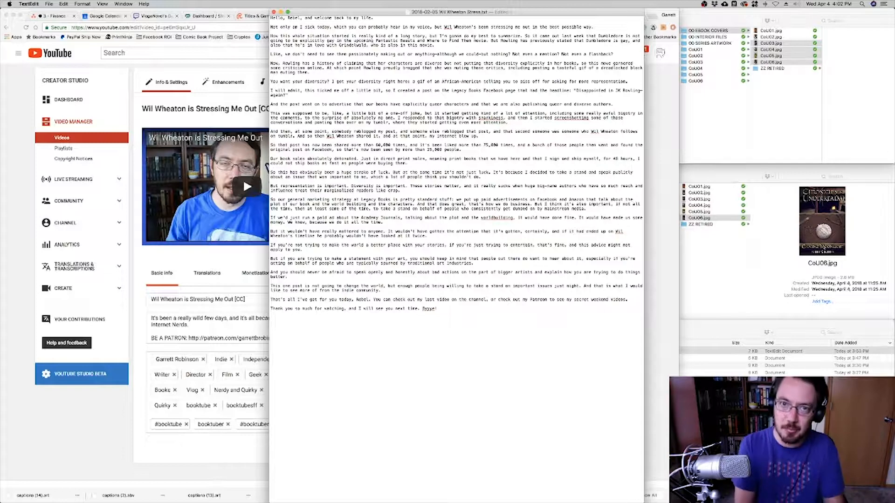
key("super+s")
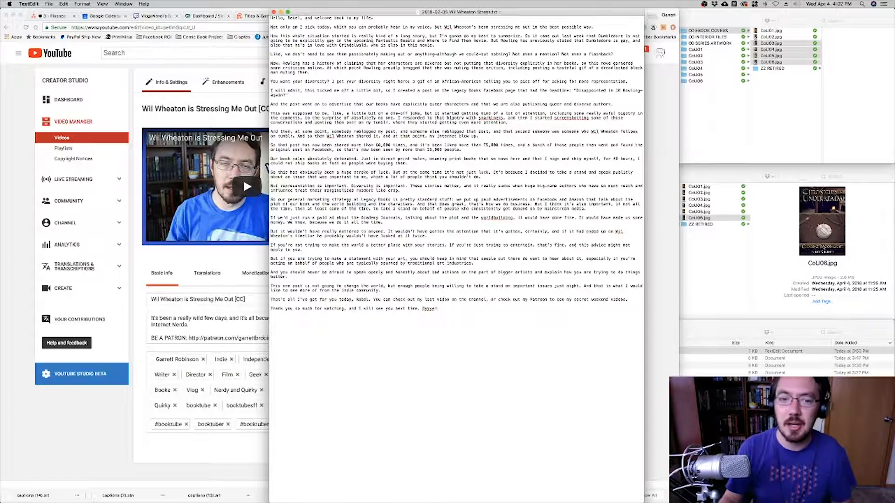
- Move the transcript window aside, highlight the [CC] tag in the video's title on YouTube, and return to the transcript
left_click_drag(445, 16, 694, 16)
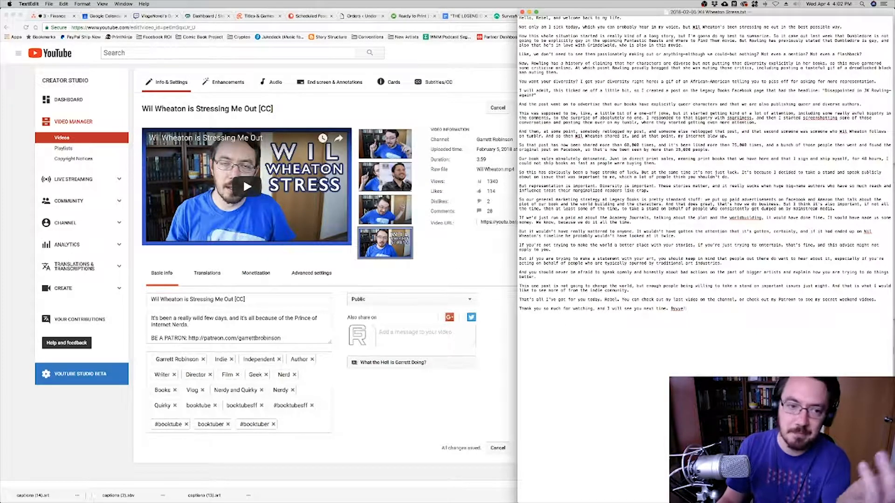
left_click(247, 108)
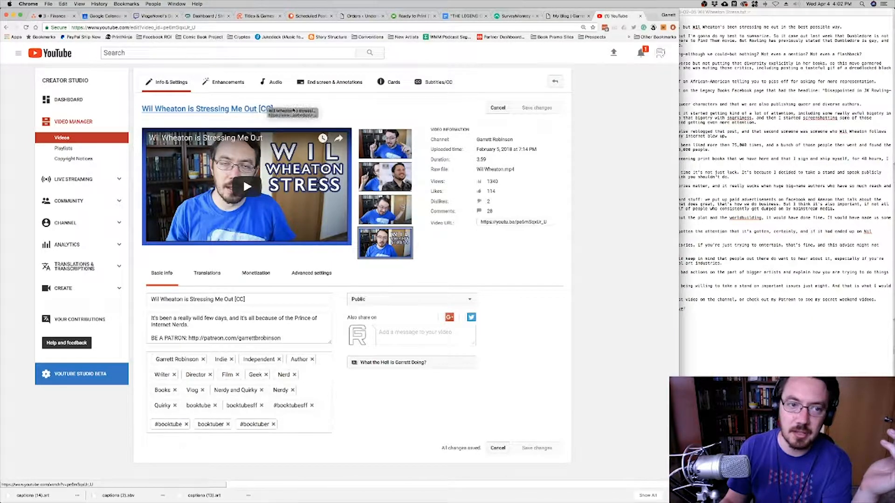
left_click(250, 300)
key("shift+Left")
key("shift+Left")
key("shift+Left")
key("shift+Left")
key("shift+Left")
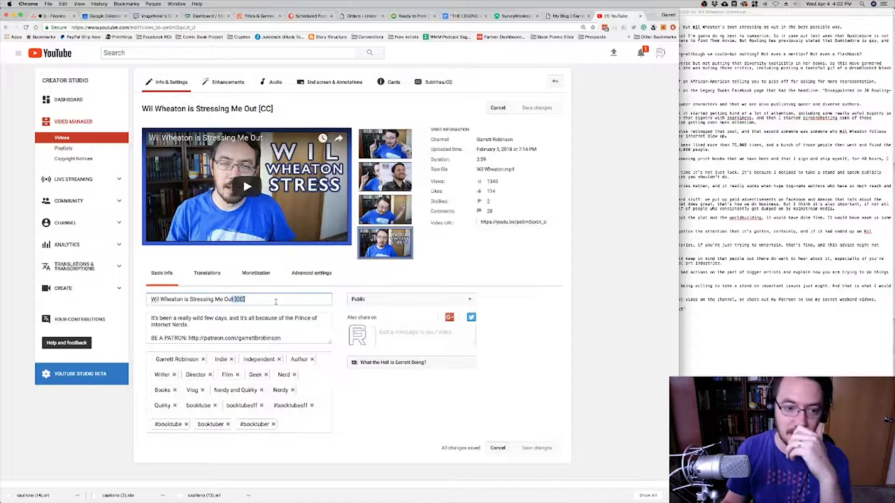
left_click(866, 218)
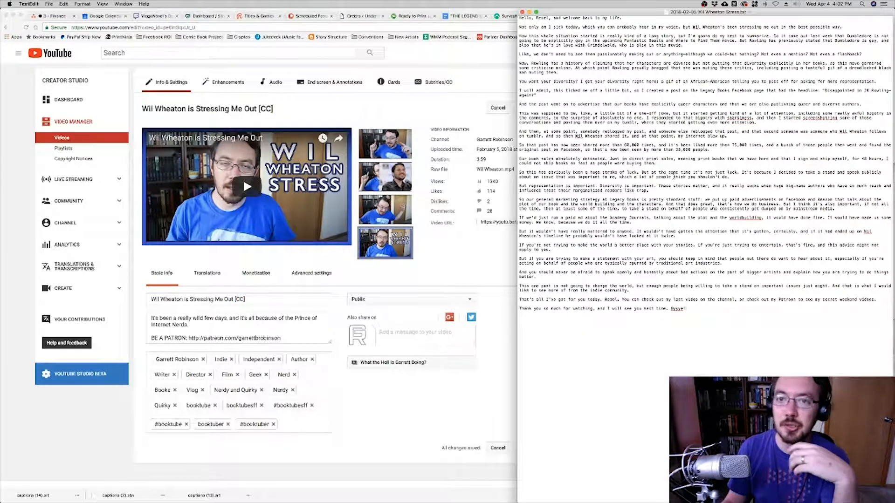